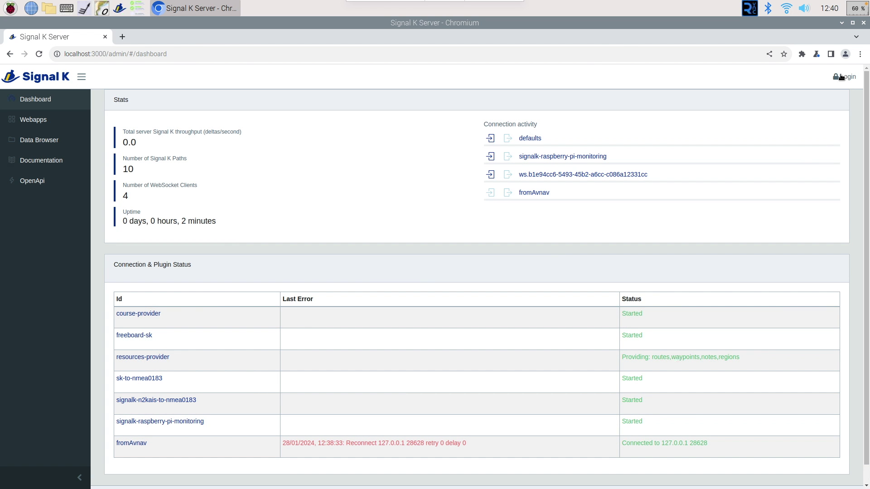
- Log in to Signal K Server as admin and list the Appstore's Available apps
click(845, 76)
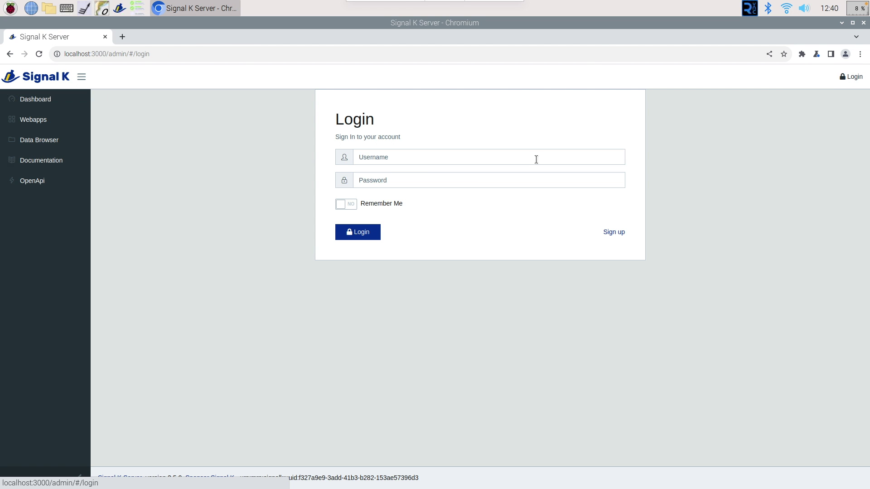
click(375, 230)
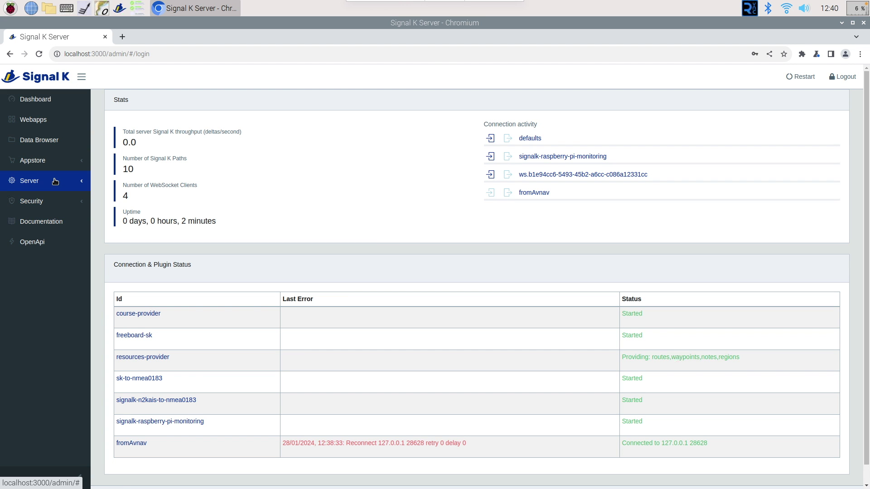
click(57, 163)
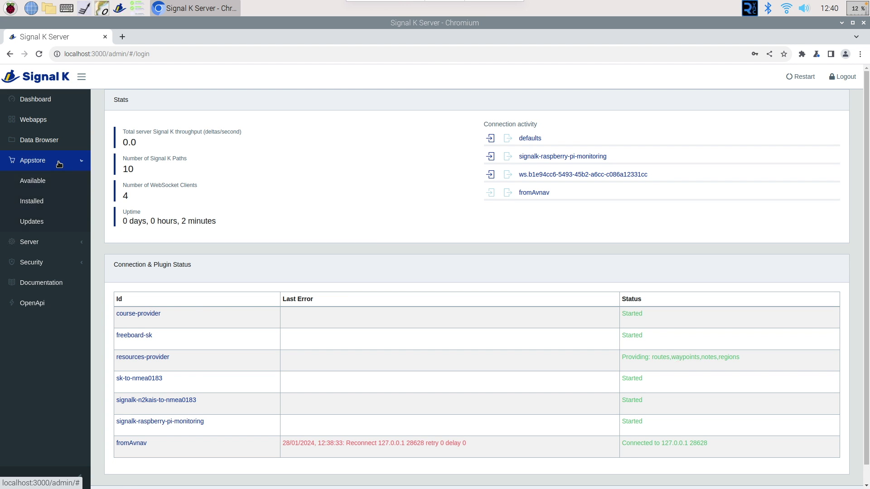
click(45, 185)
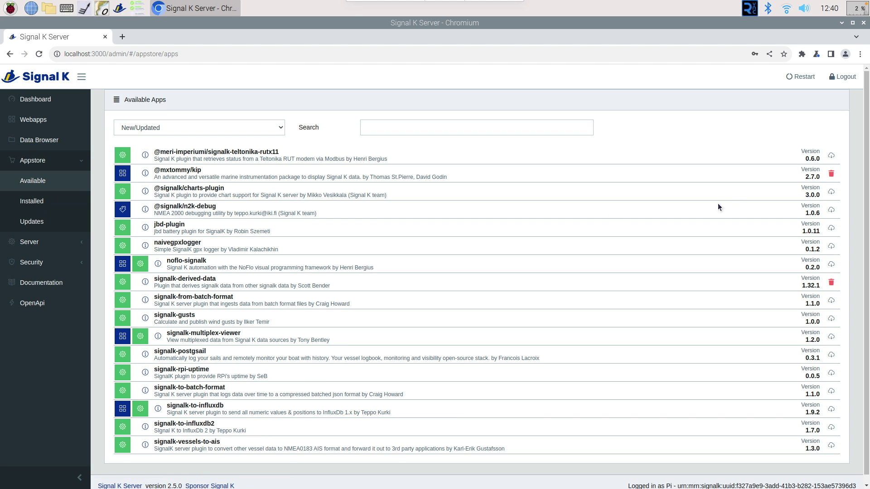
click(832, 193)
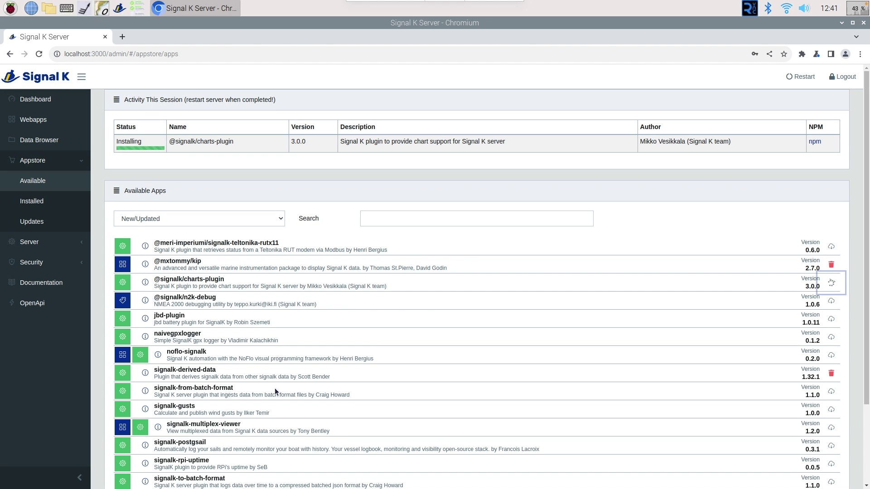
click(832, 406)
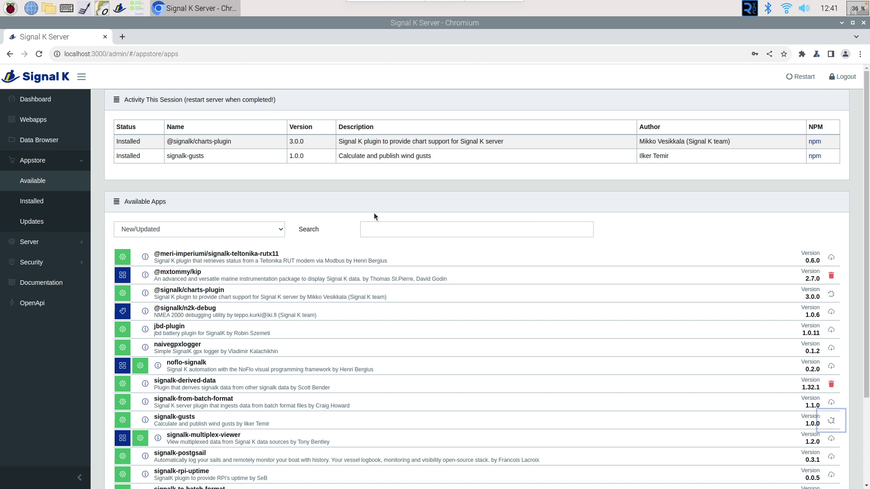
click(805, 79)
click(515, 116)
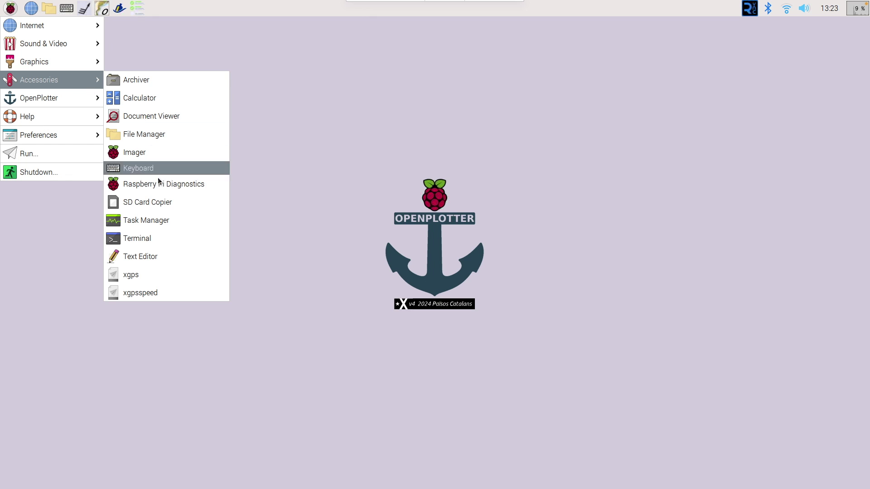
- Clone the SN64G SD card onto the Netac NVMe SSD 512GB using SD Card Copier
click(195, 203)
click(536, 235)
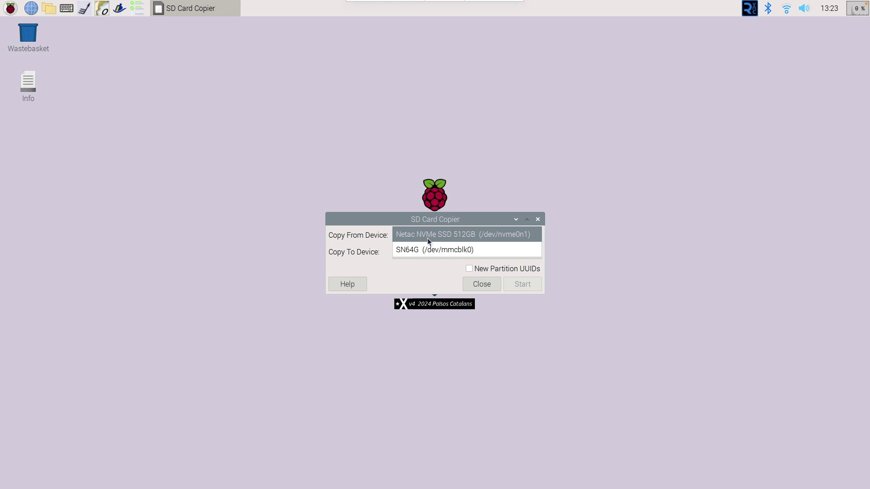
click(429, 250)
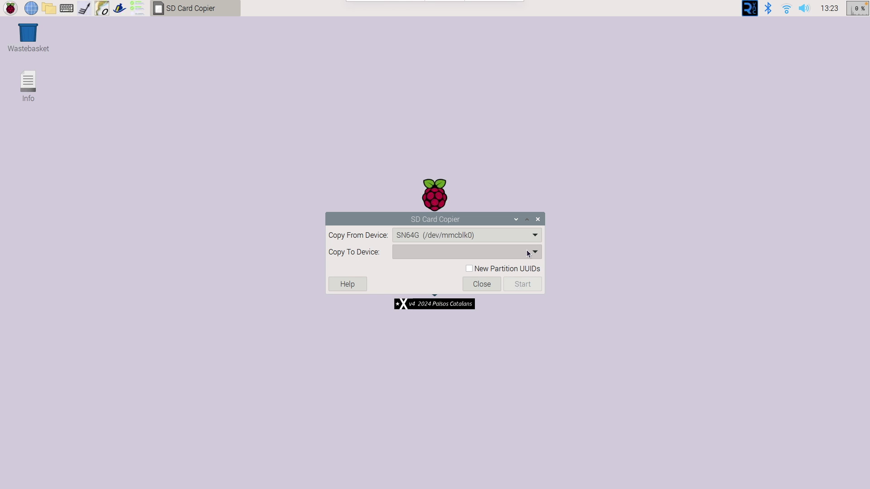
click(532, 253)
click(444, 253)
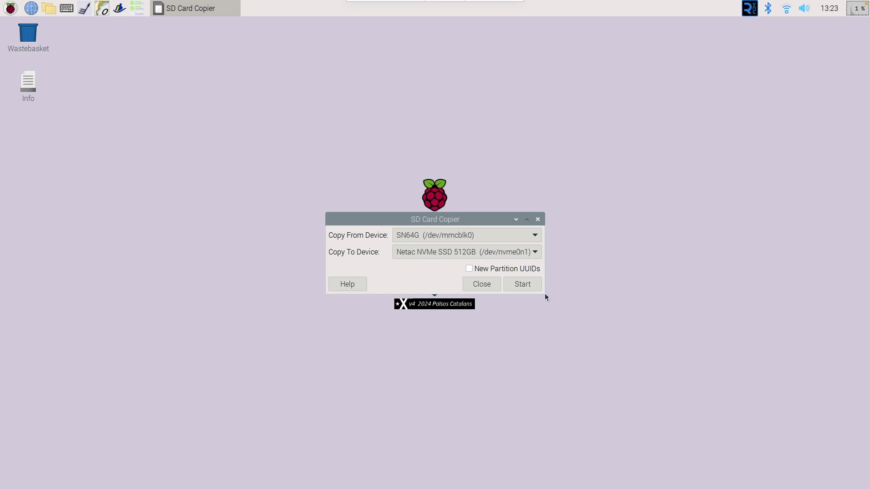
click(526, 284)
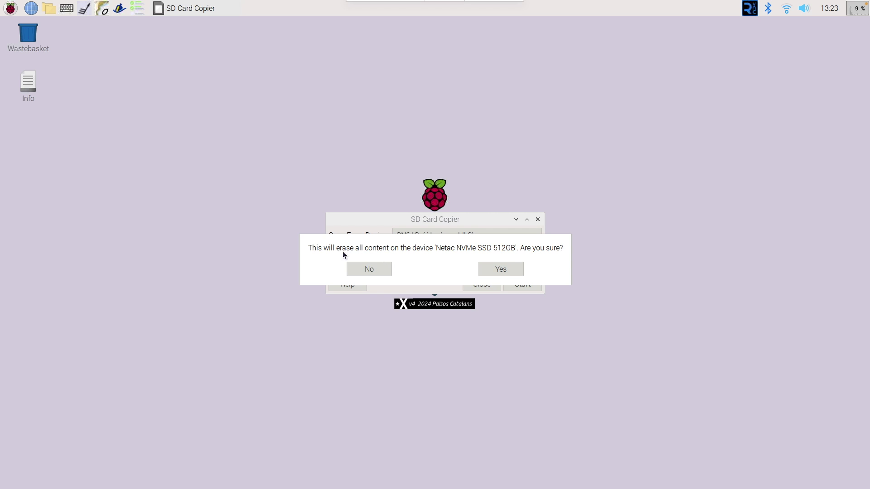
click(490, 270)
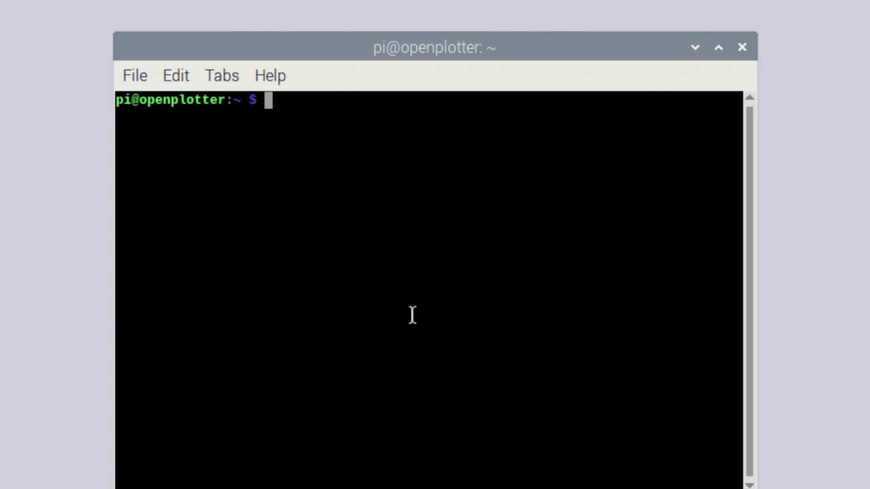
- Open /boot/config.txt in nano with sudo and move to the blank line below [all]
text(sudo)
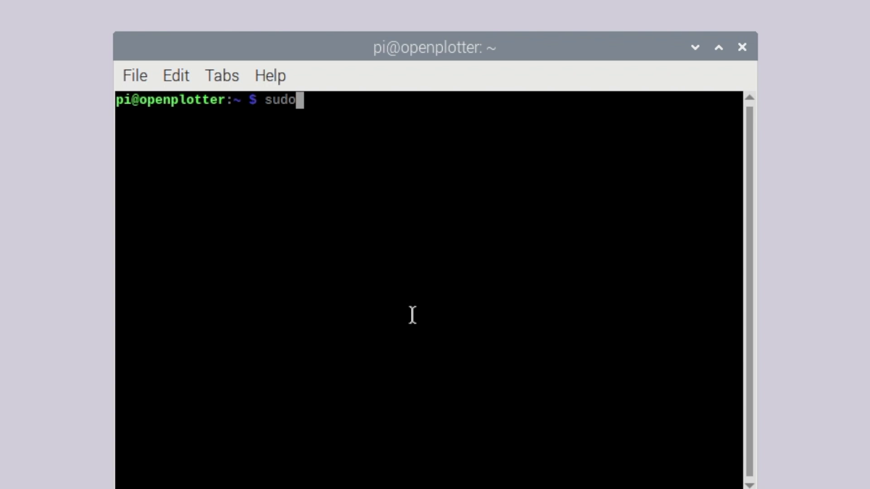
text( nano )
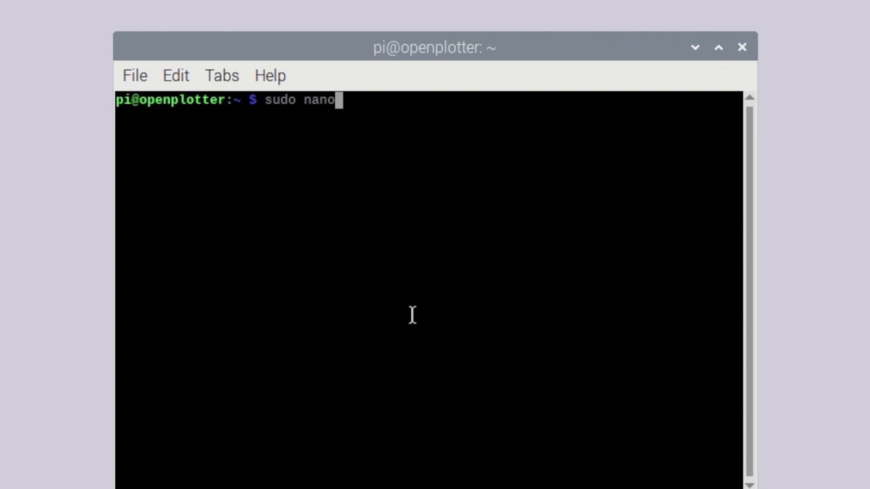
text(/boot)
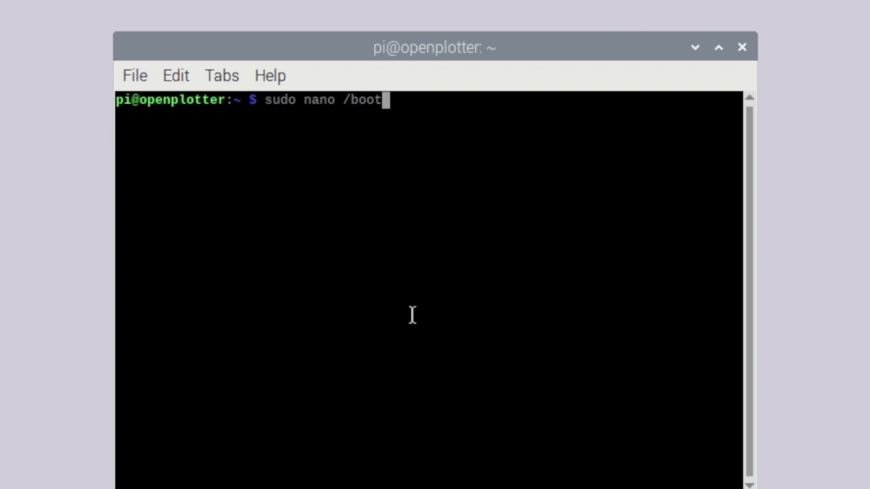
text(/config)
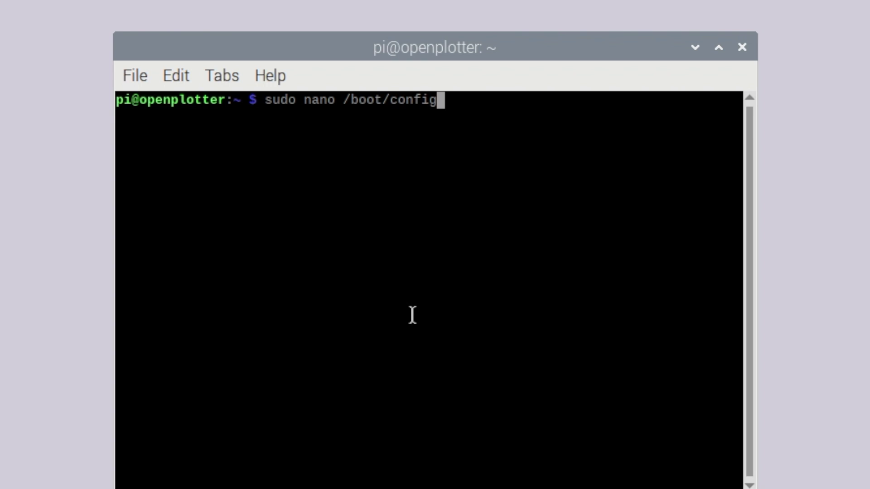
text(.txt)
key(Return)
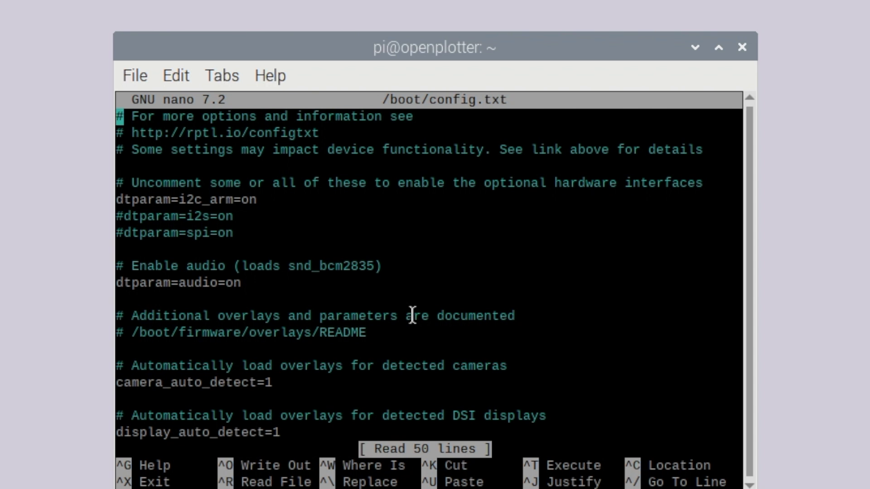
key(Down)
key(Down)
key(Down)
key(Down)
key(Down)
key(Down)
key(Down)
key(Down)
key(Down)
key(Down)
key(Down)
key(Down)
key(Down)
key(Down)
key(Down)
key(Down)
key(Down)
key(Down)
key(Down)
key(Down)
key(Down)
key(Down)
key(Down)
key(Down)
key(Down)
key(Down)
key(Down)
key(Down)
key(Down)
key(Down)
key(Down)
key(Down)
key(Down)
key(Down)
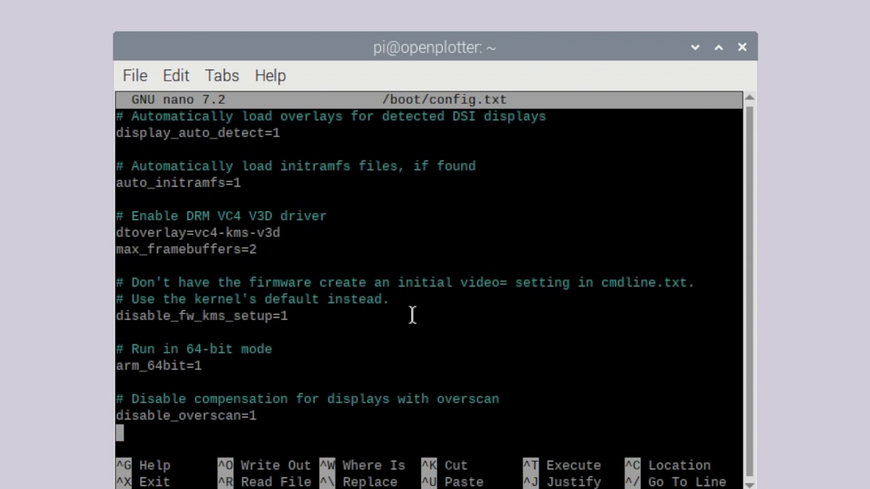
key(Down)
key(Down)
key(Down)
key(Down)
key(Down)
key(Down)
key(Down)
key(Down)
key(Down)
key(Down)
key(Down)
key(Down)
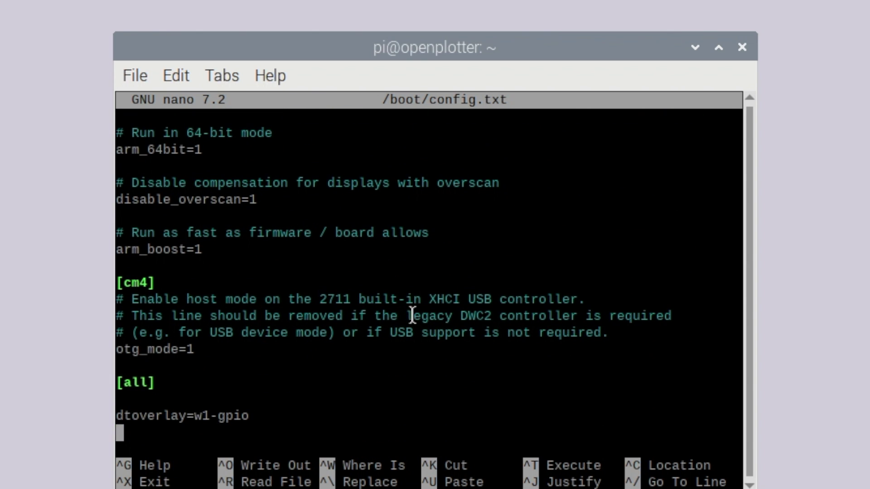
key(Up)
key(Up)
key(Right)
key(Right)
key(Right)
key(Right)
key(Left)
key(Left)
key(Left)
key(Left)
key(Right)
key(Right)
key(Right)
key(Right)
key(Right)
key(Left)
key(Left)
key(Left)
key(Left)
key(Left)
key(Down)
key(Down)
key(Down)
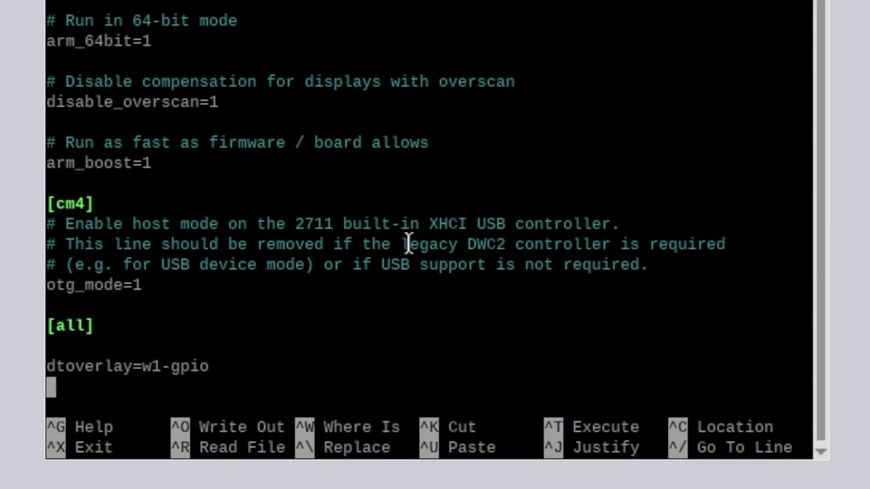
- Add the line dtparam=pciex1_gen=3 and save /boot/config.txt
text(dt)
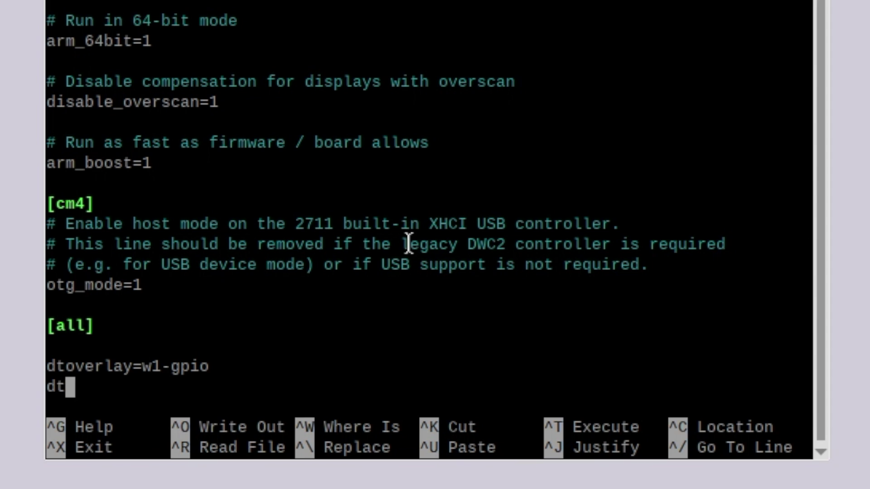
text(param)
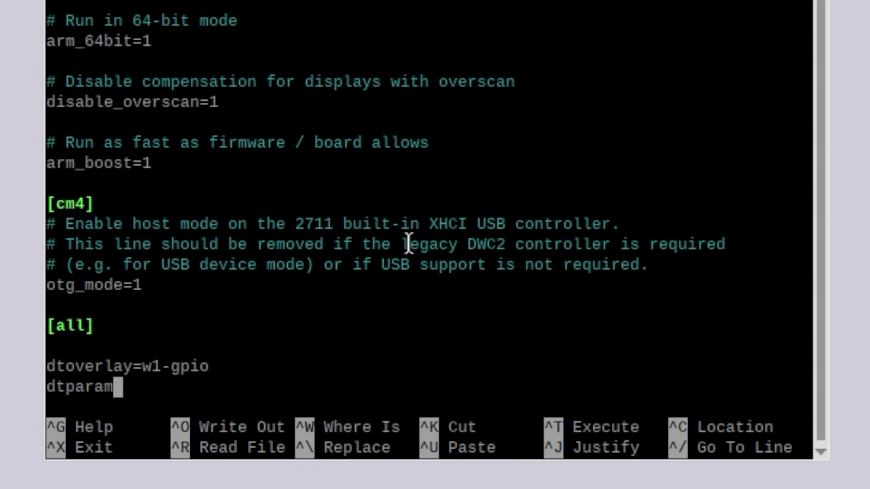
text(=p)
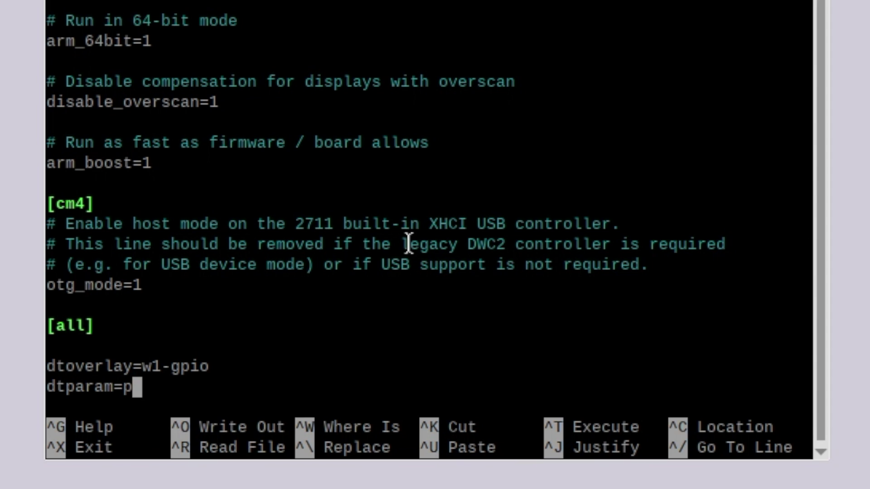
text(cie)
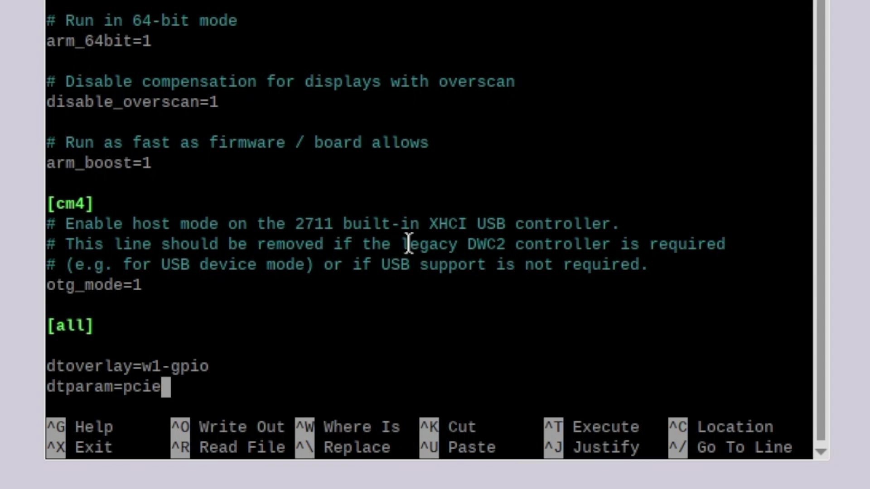
text(x1_)
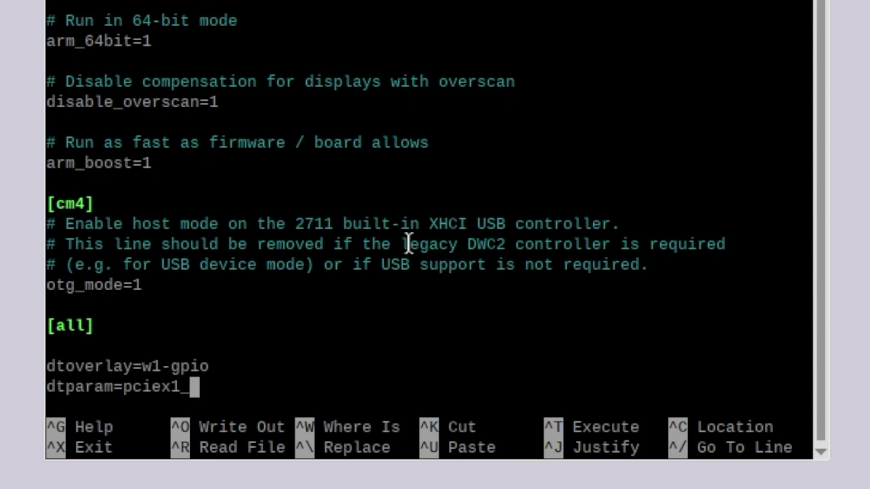
text(gen=3)
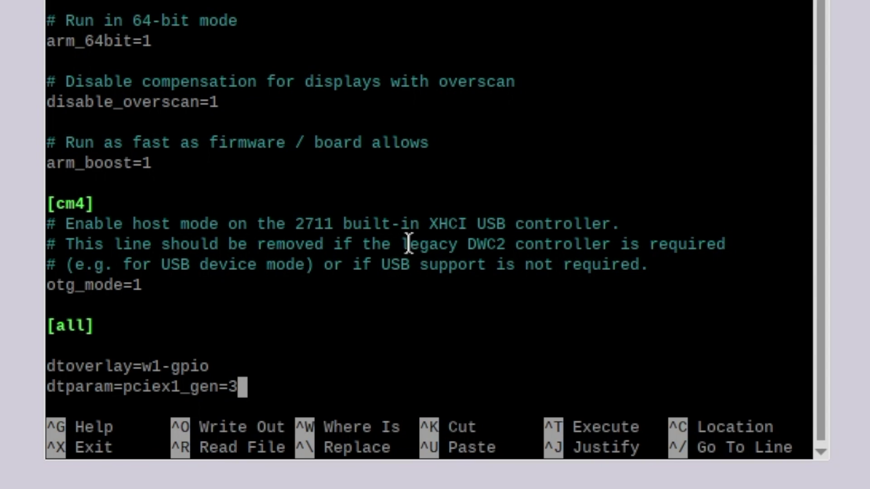
key(ctrl+x)
key(y)
key(Return)
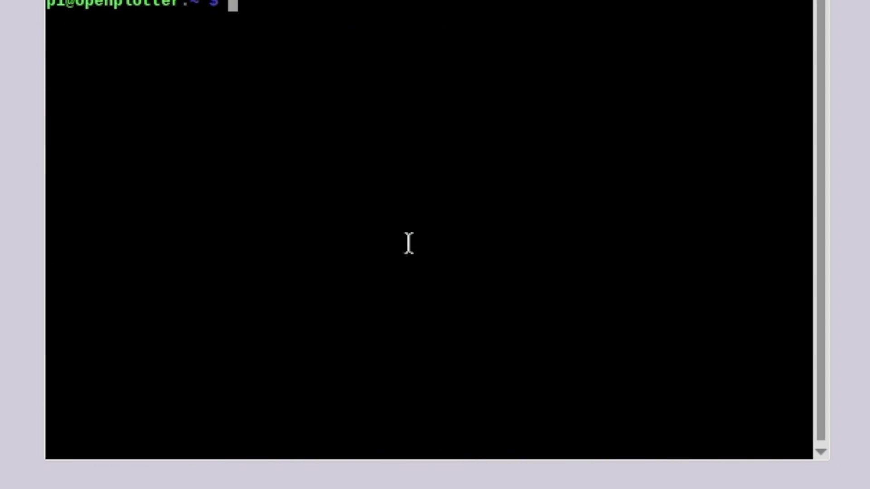
text(sud)
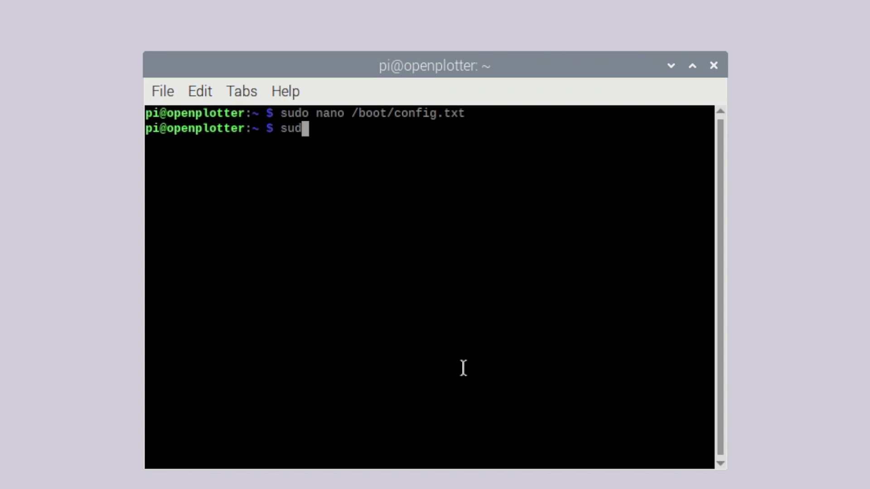
text(o raspi)
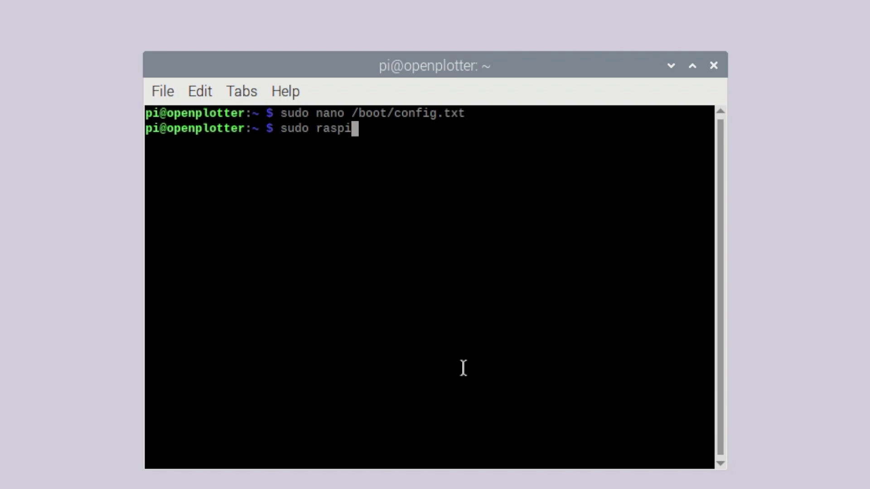
text(-config)
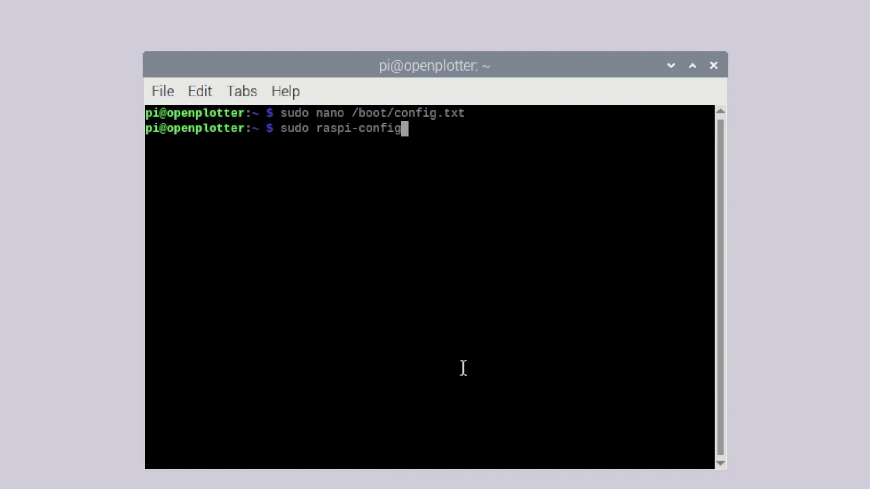
- In raspi-config, set Advanced Options > Boot Order to B2 NVMe/USB Boot and finish
key(Return)
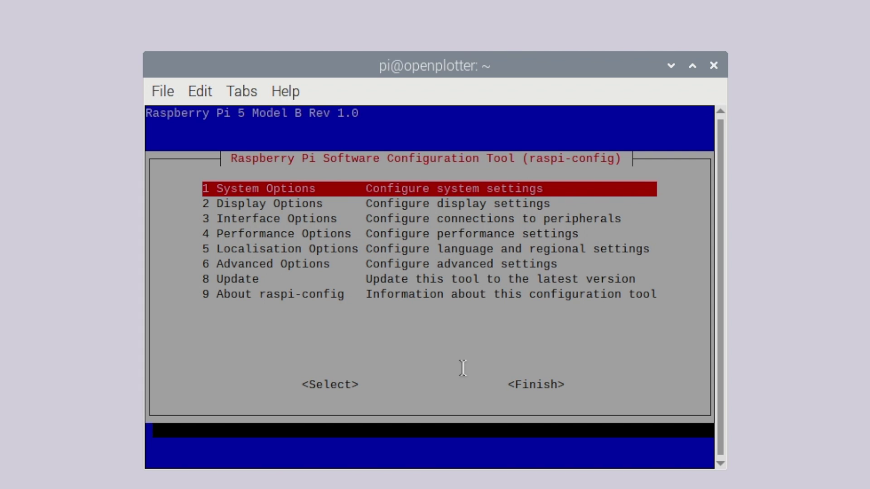
key(Down)
key(Down)
key(Down)
key(Down)
key(Down)
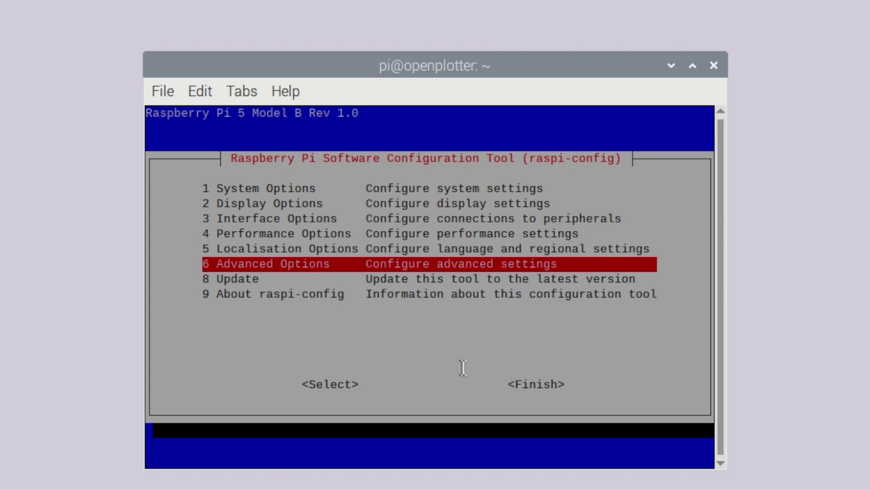
key(Return)
key(Down)
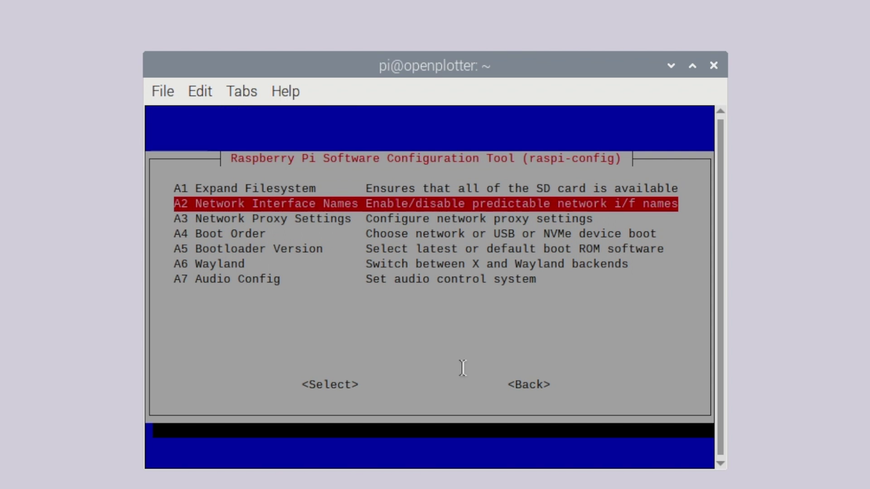
key(Down)
key(Down)
key(Return)
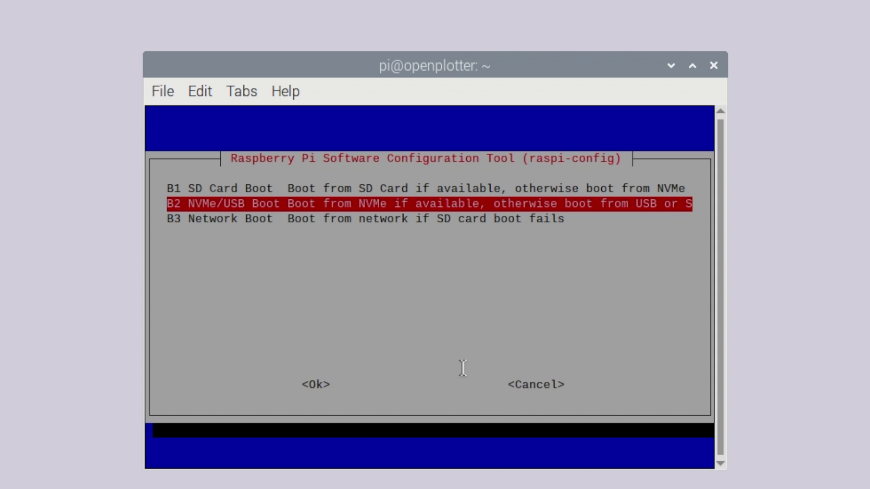
key(Return)
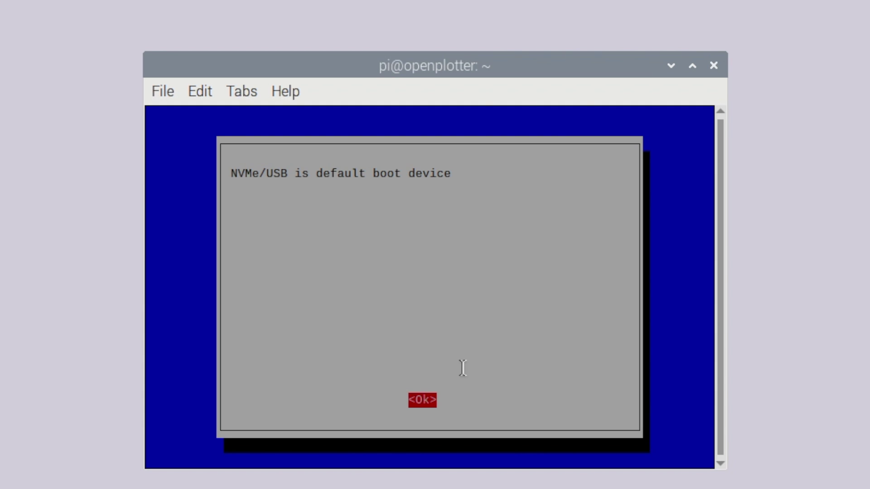
key(Return)
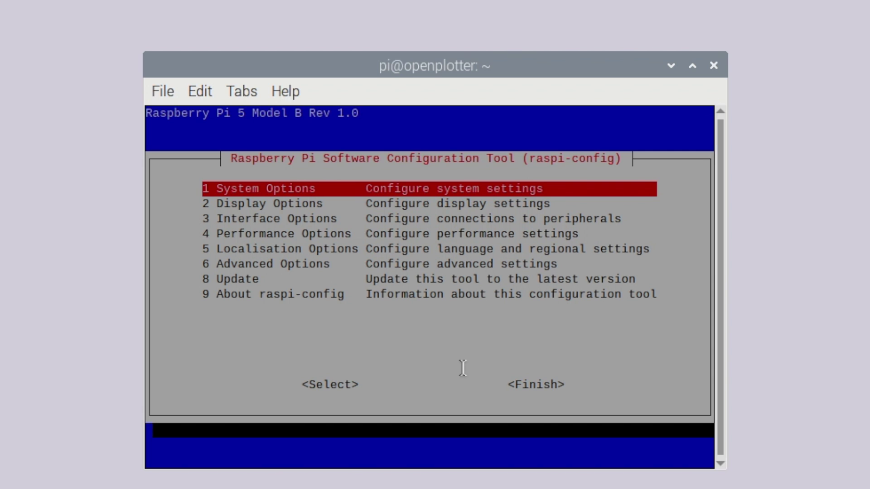
key(Down)
key(Down)
key(Down)
key(Down)
key(Down)
key(Down)
key(Down)
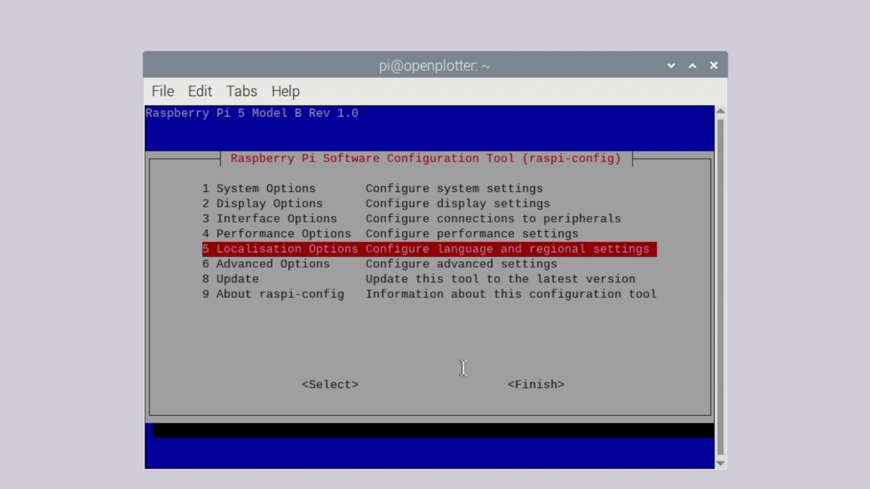
key(Tab)
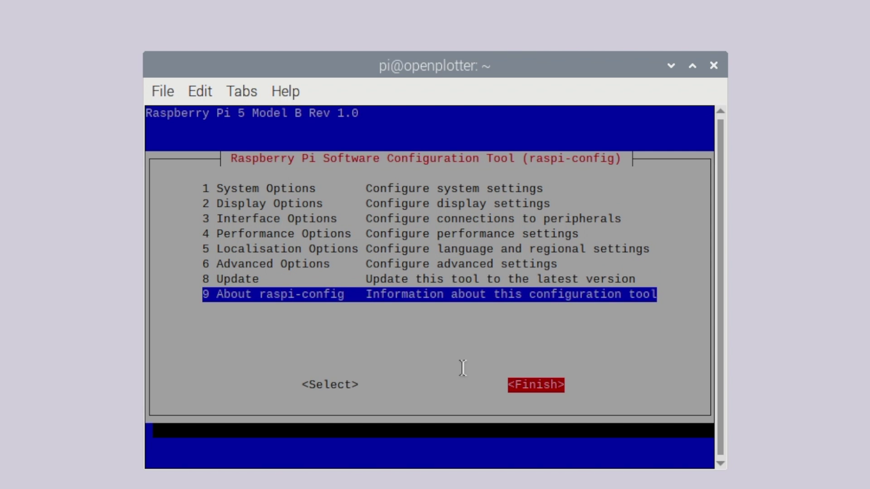
key(Return)
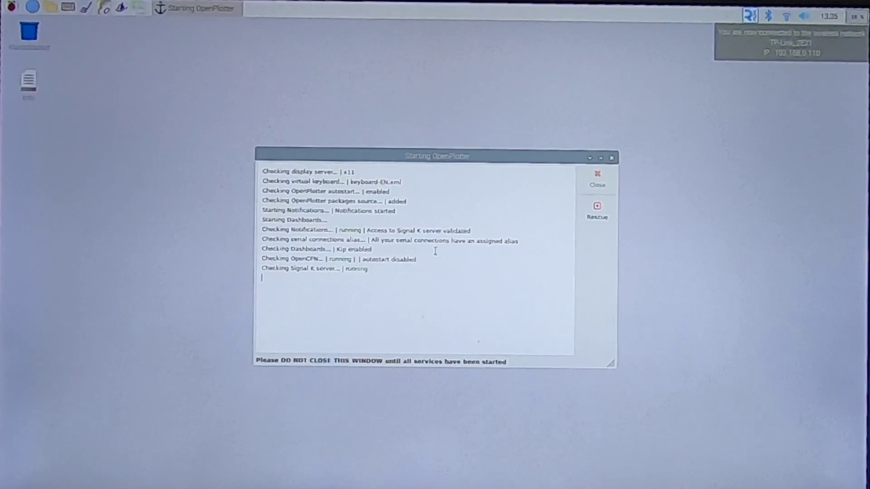
- After the reboot, return to the Signal K Server tab in Chromium and log in as admin
right_click(436, 254)
click(494, 233)
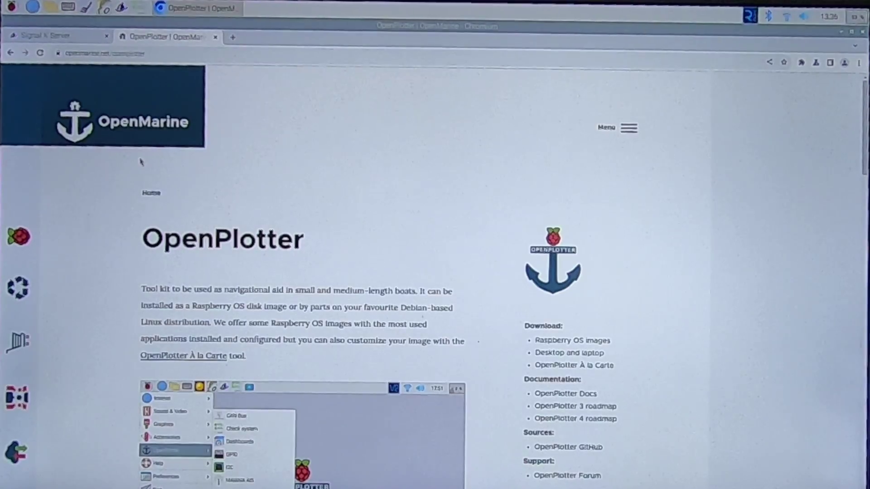
scroll(132, 177, down, 15)
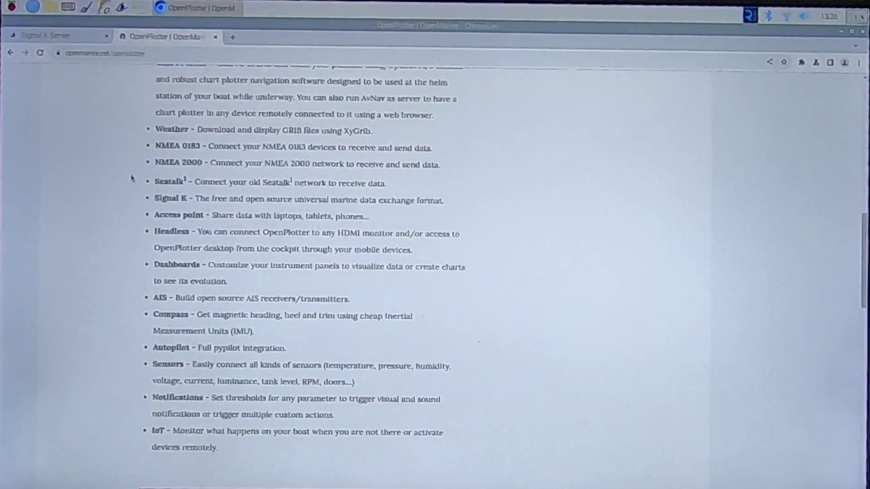
scroll(133, 178, up, 15)
click(50, 36)
click(136, 37)
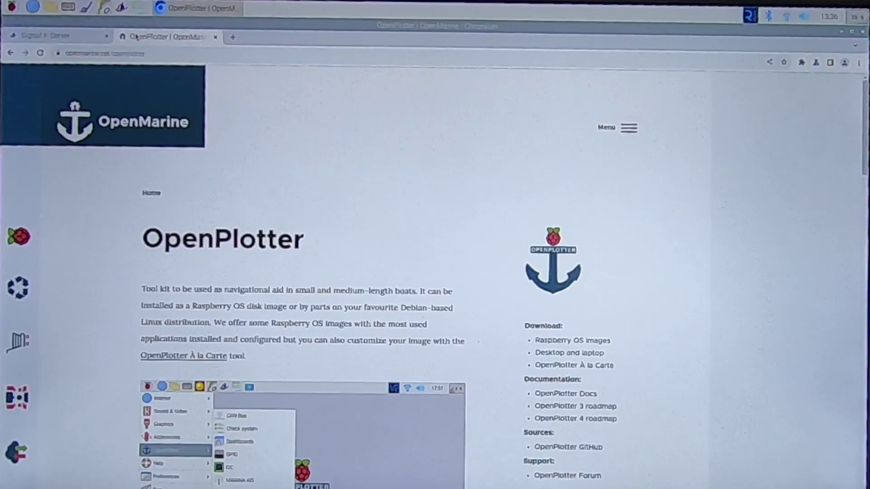
click(74, 36)
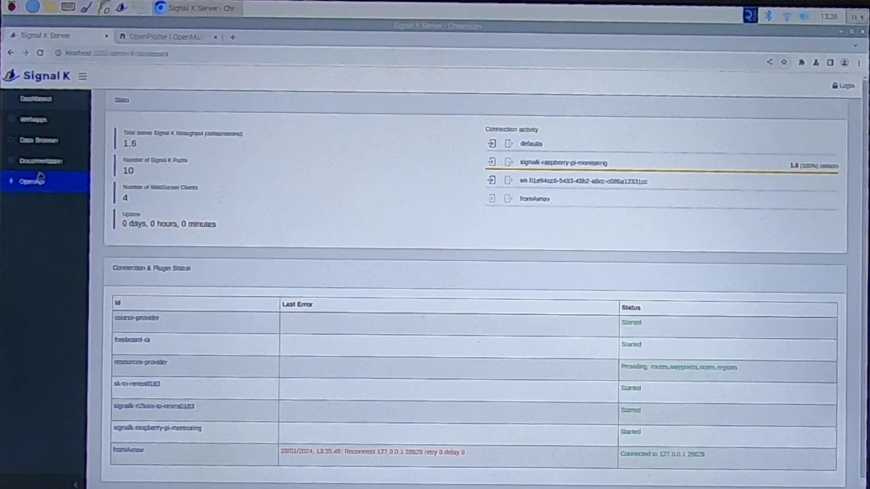
click(842, 86)
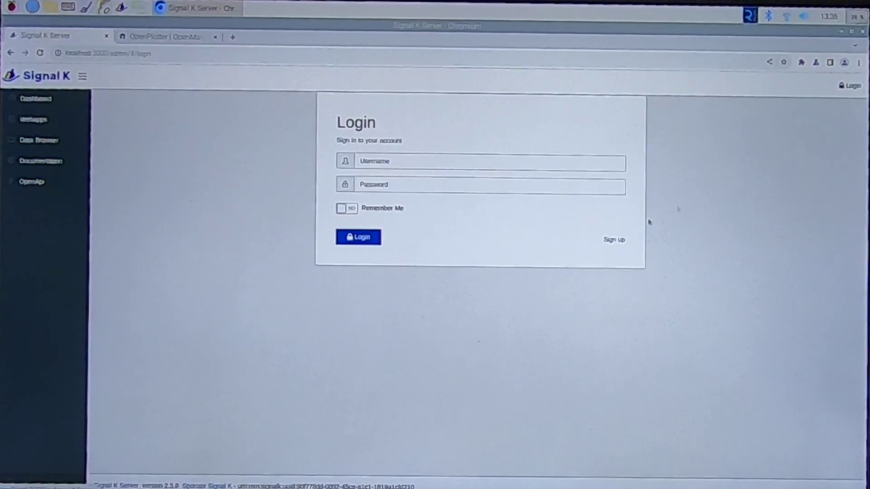
click(371, 233)
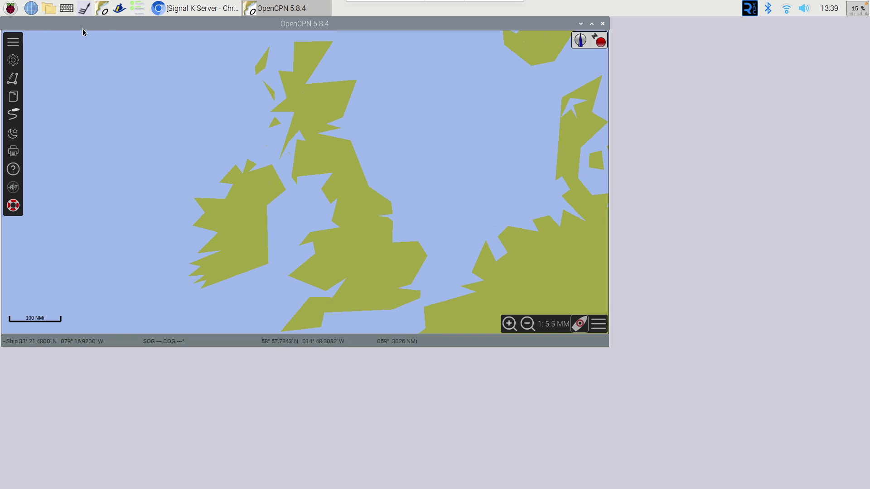
- Open OpenCPN Options to the Chart Downloader settings, moving and enlarging the window
click(14, 61)
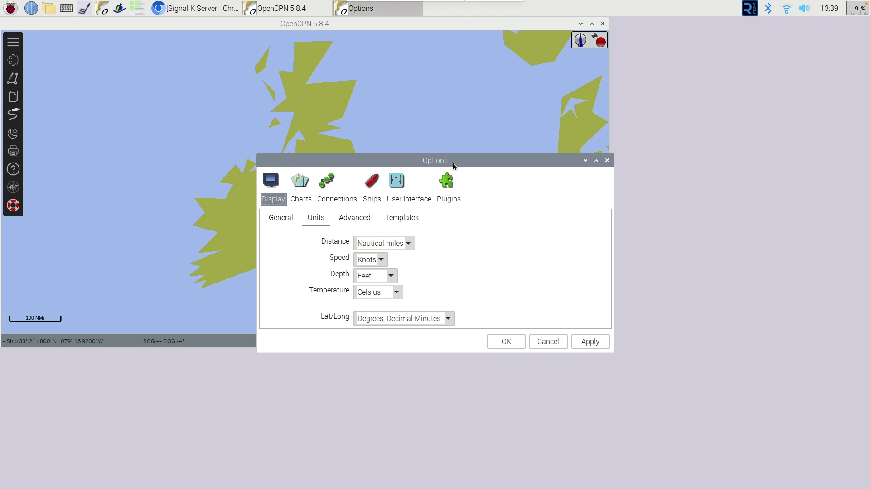
drag(453, 166, 386, 114)
click(235, 136)
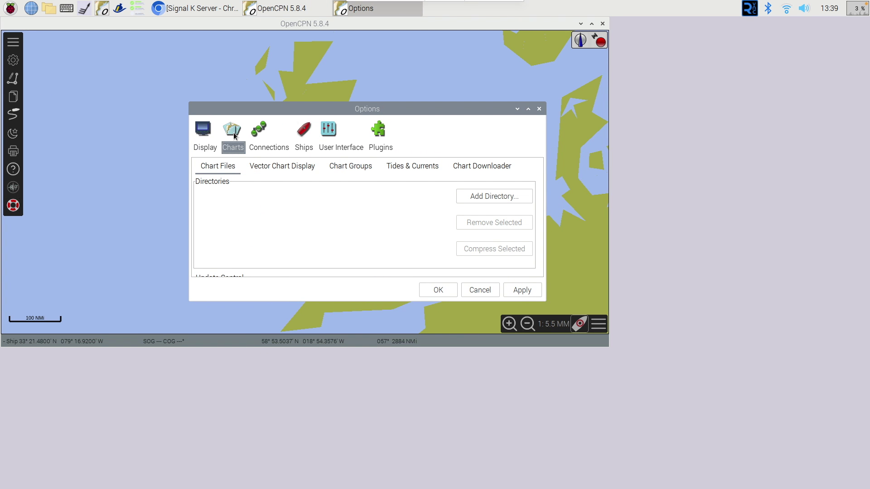
click(493, 170)
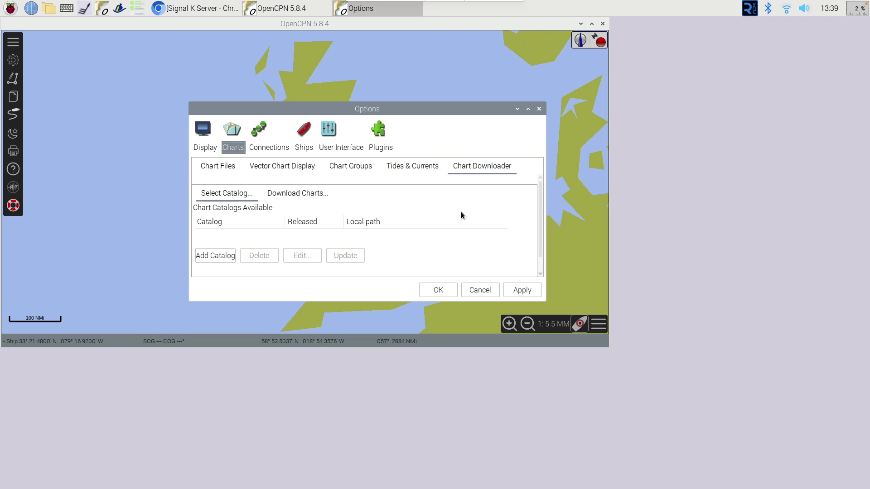
drag(432, 110, 370, 52)
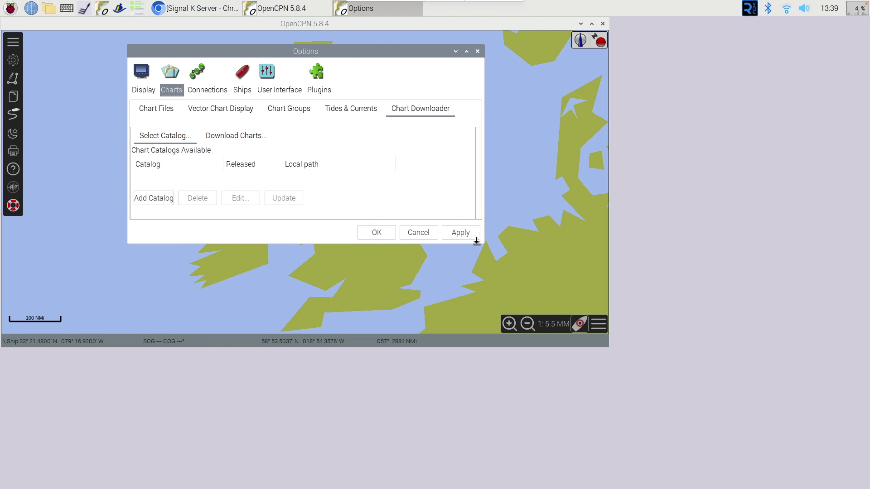
drag(479, 242, 482, 354)
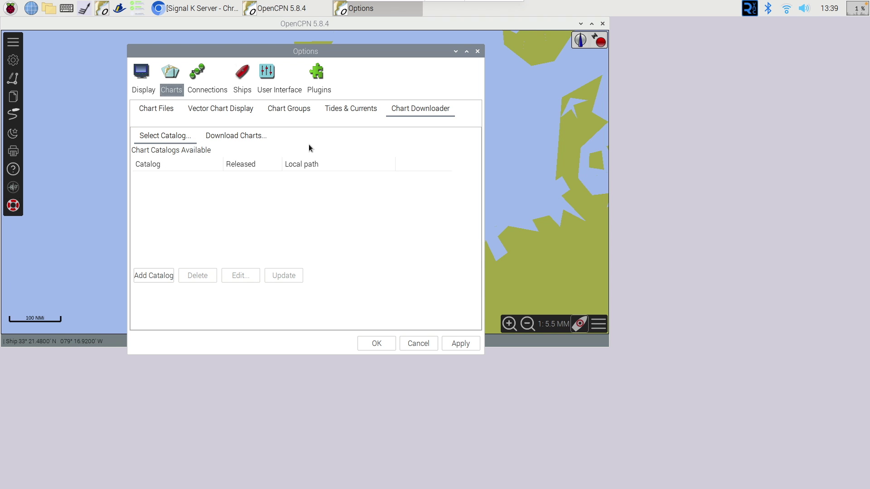
- In Plugins, refresh the catalog from master and enable the GRIB and Dashboard plugins
click(315, 77)
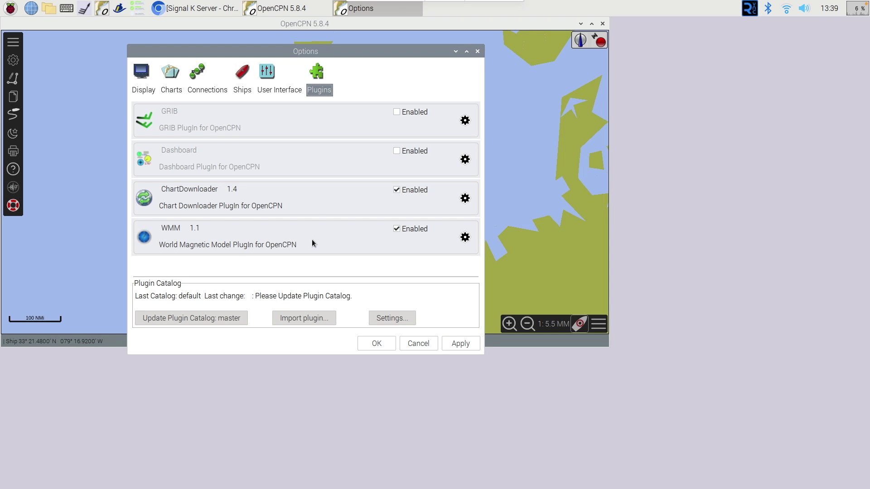
click(224, 318)
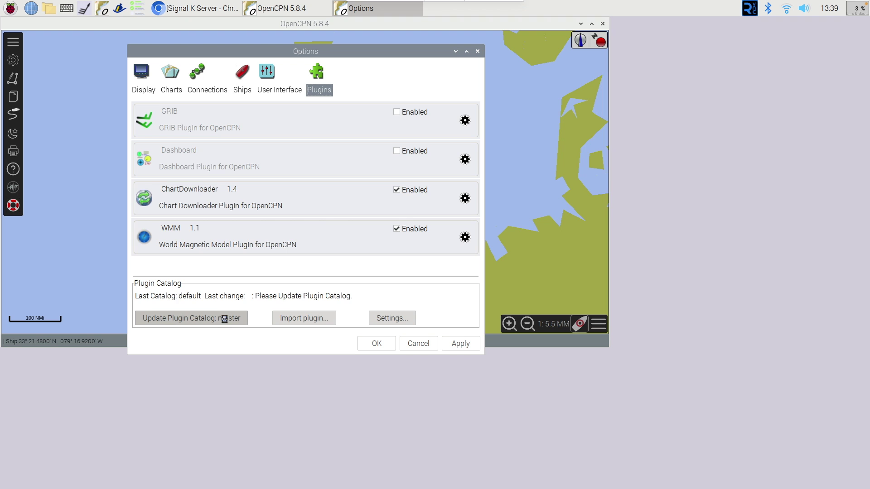
click(396, 112)
click(397, 151)
scroll(340, 175, down, 3)
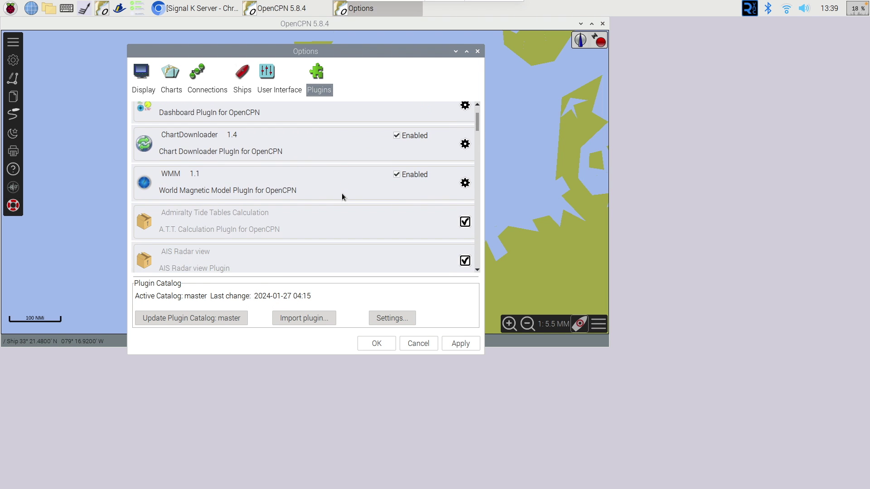
scroll(342, 193, down, 5)
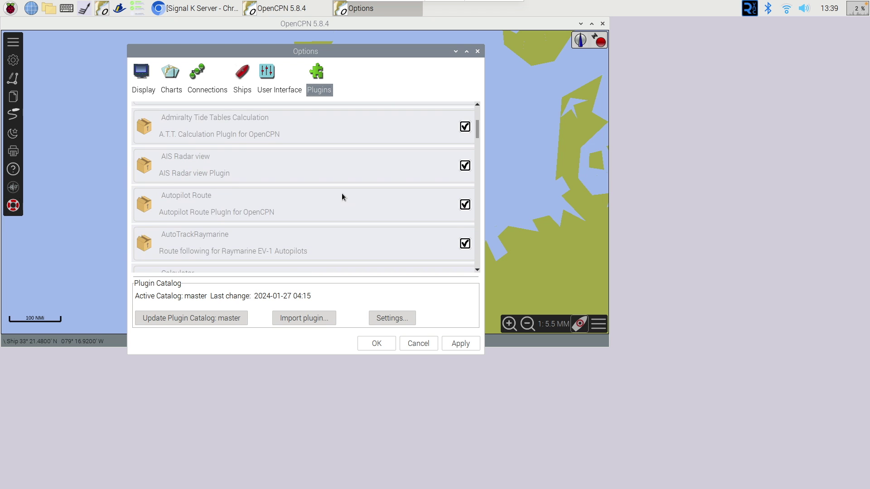
scroll(342, 193, down, 12)
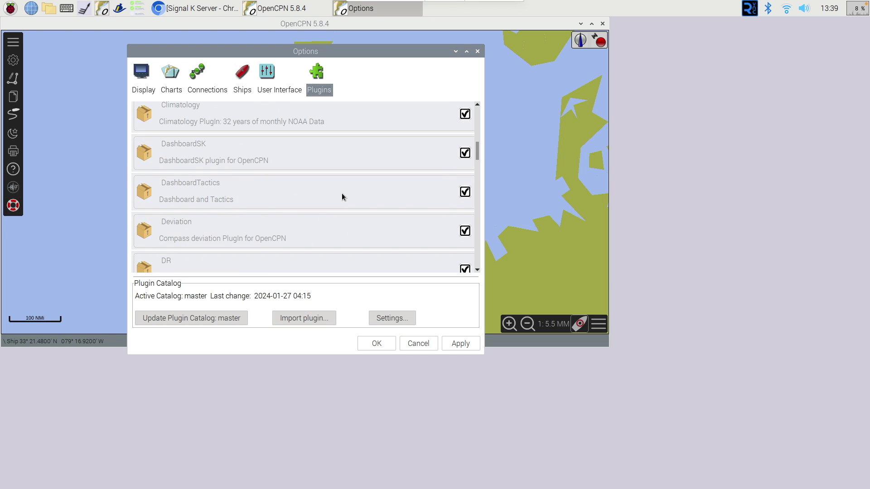
scroll(344, 197, down, 9)
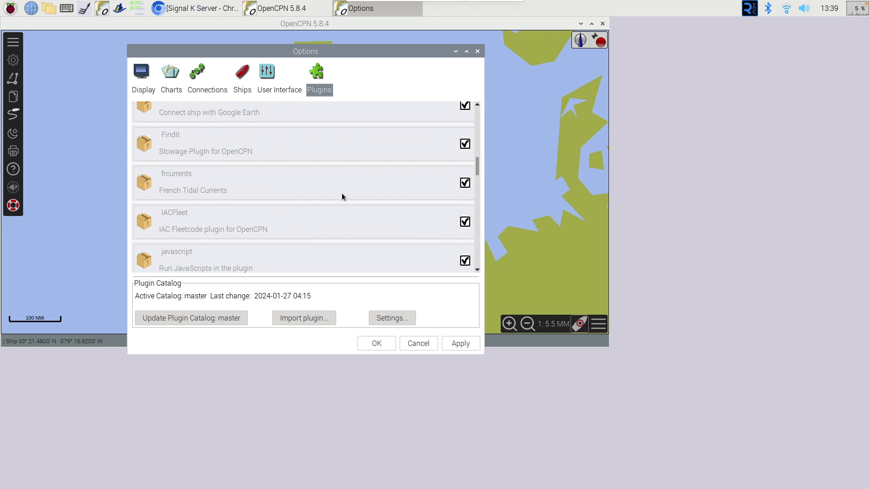
scroll(342, 197, down, 11)
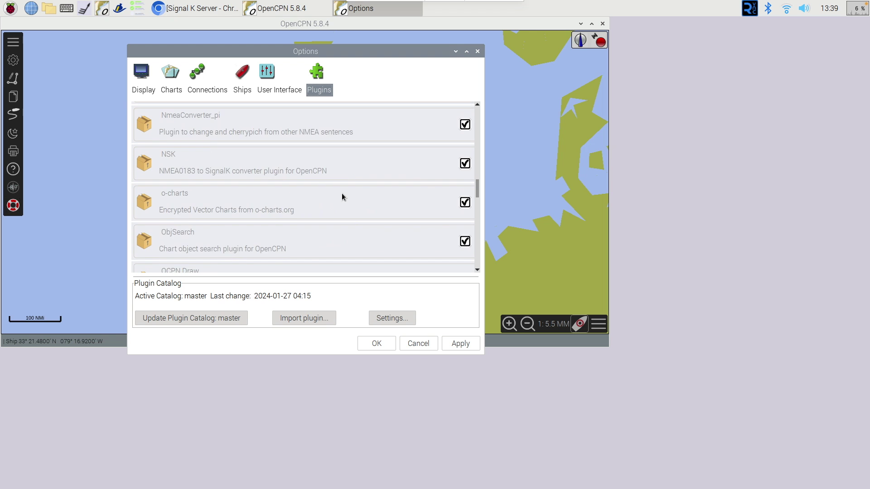
- Install the o-charts 2.0.2.1 plugin and check the dongle system name in its Preferences
click(346, 199)
click(452, 146)
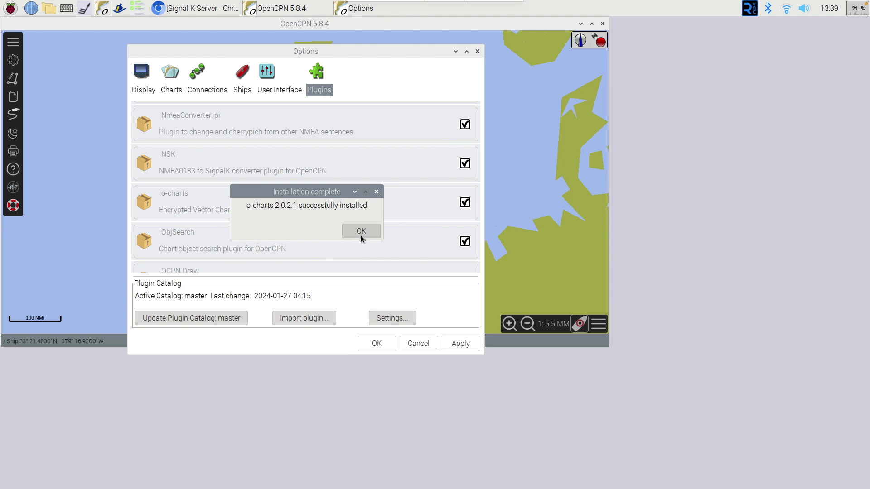
click(361, 232)
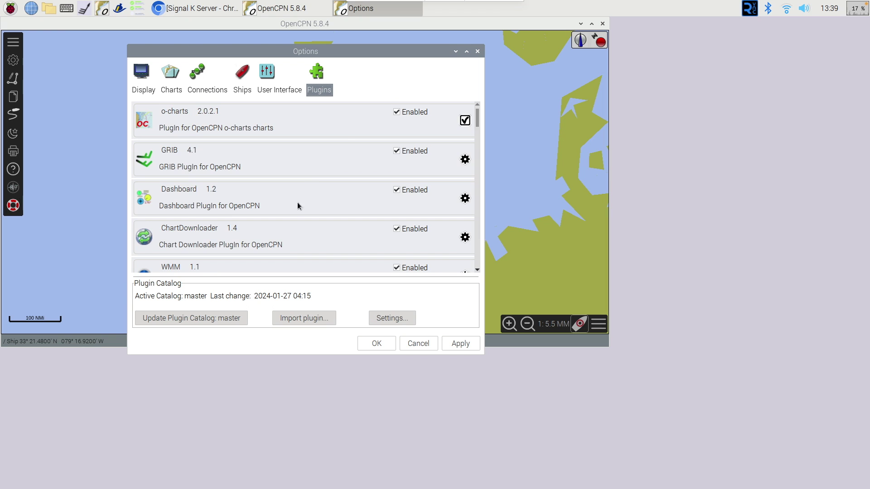
click(359, 122)
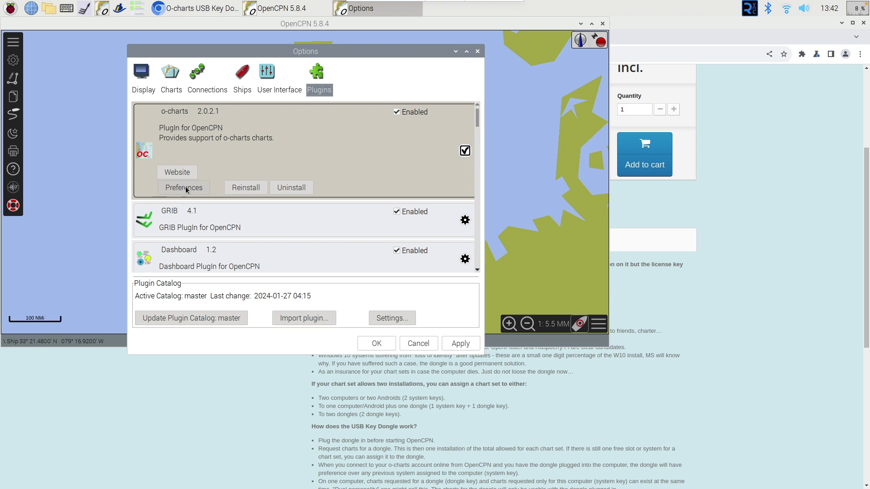
click(196, 193)
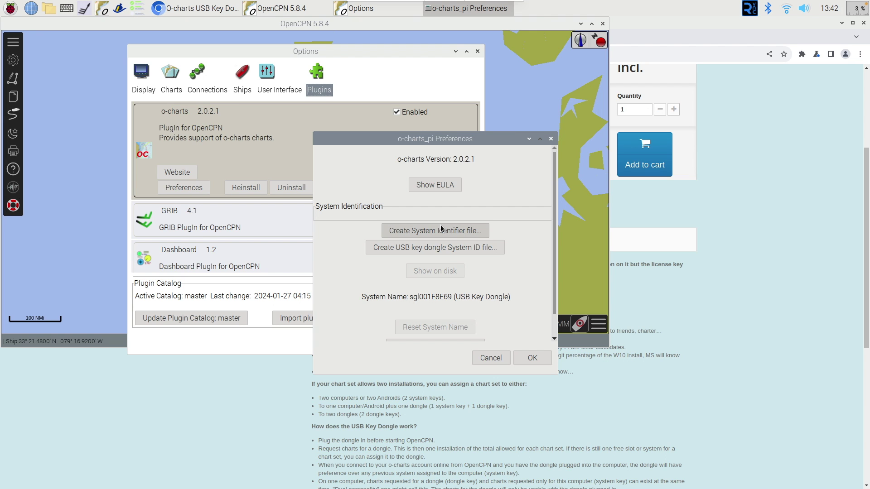
click(530, 360)
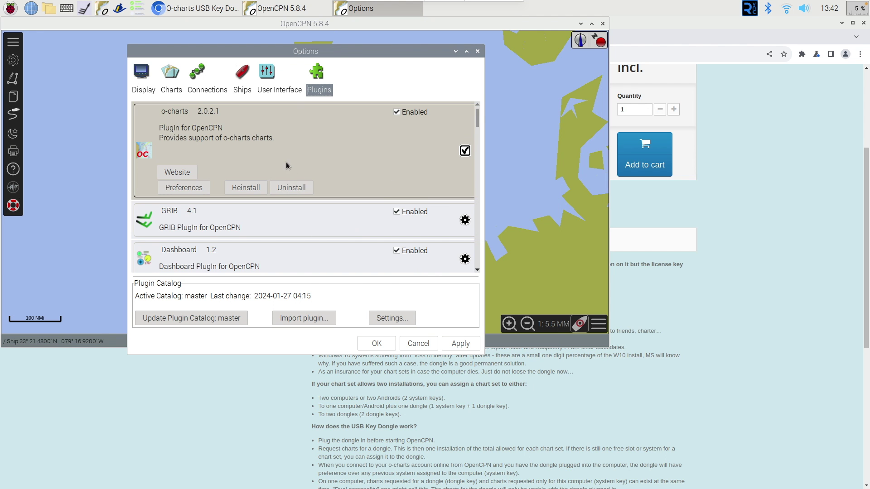
click(170, 84)
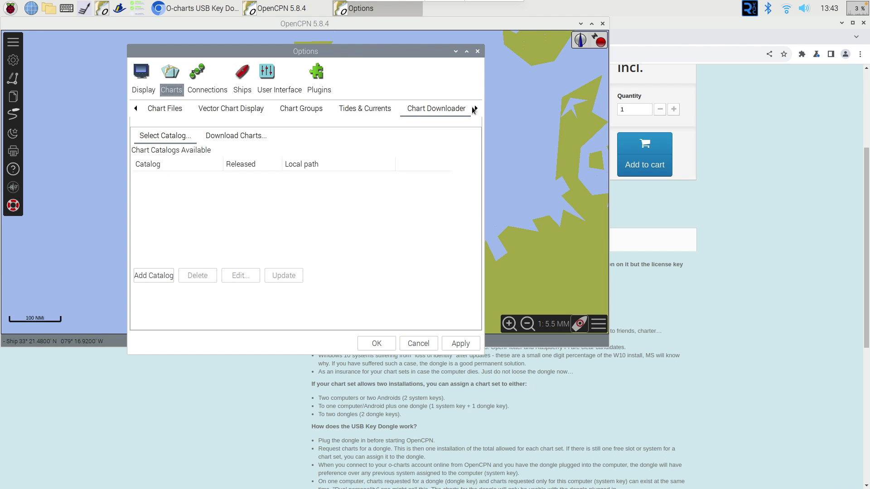
- Install the British Isles 2024 chart set onto the USB key dongle, accept the EULA and apply
click(475, 109)
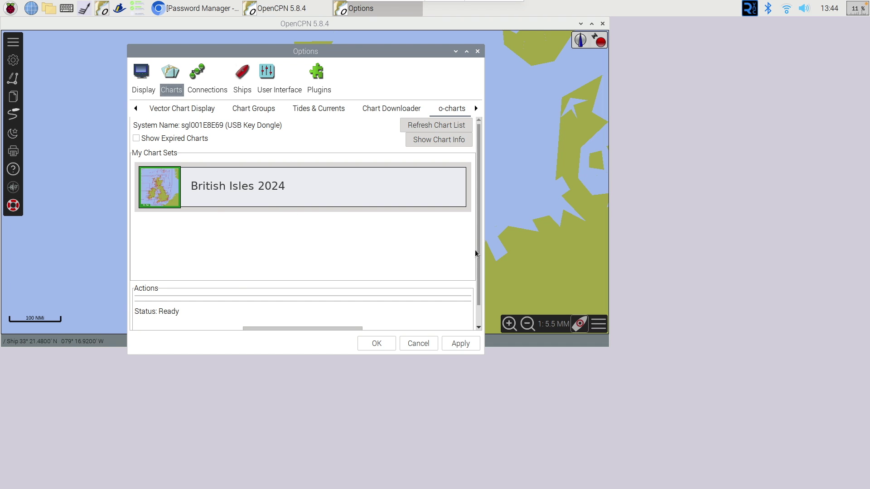
scroll(326, 268, down, 2)
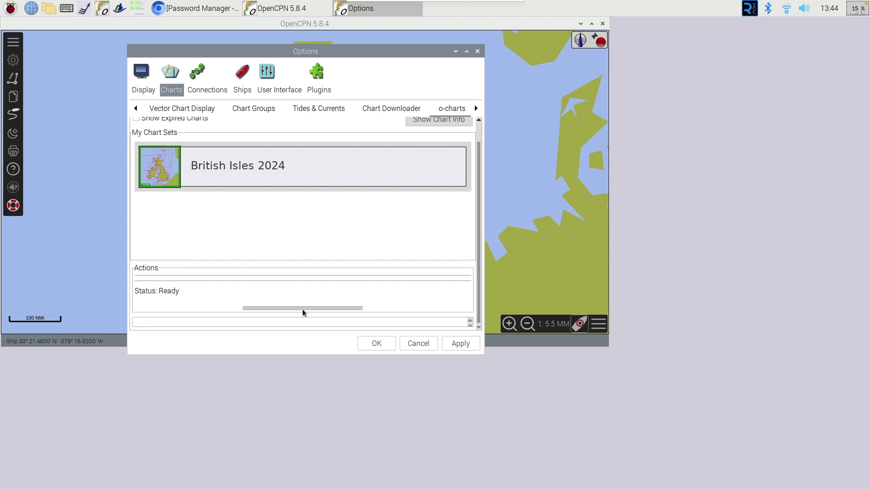
click(360, 172)
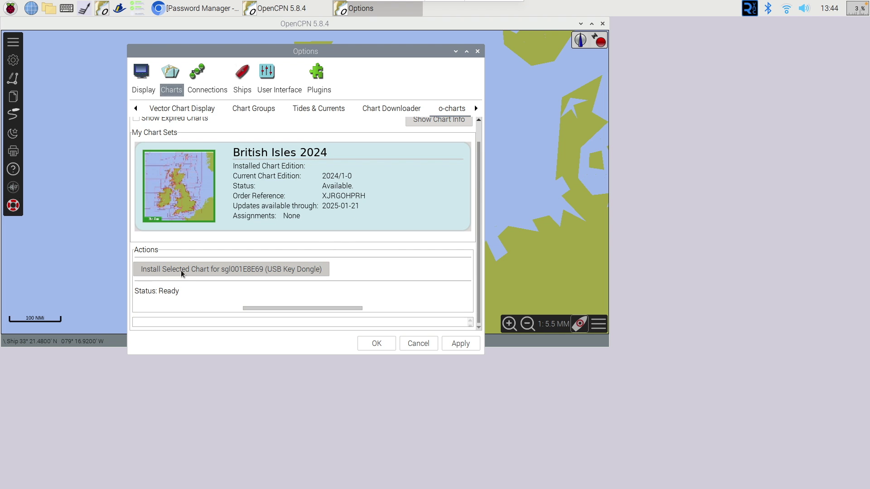
click(252, 271)
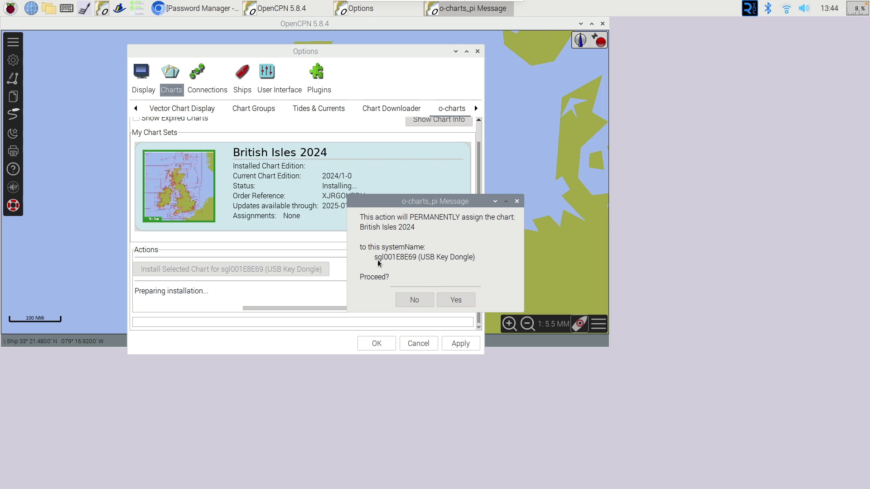
click(457, 301)
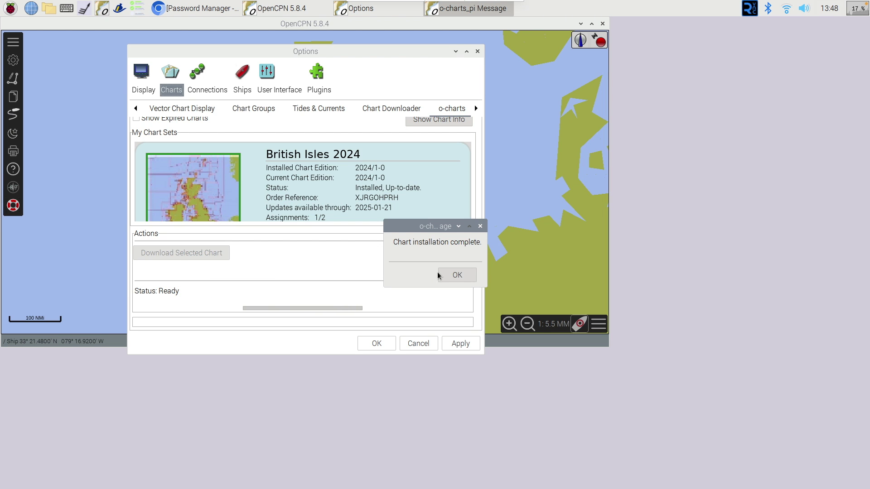
click(457, 275)
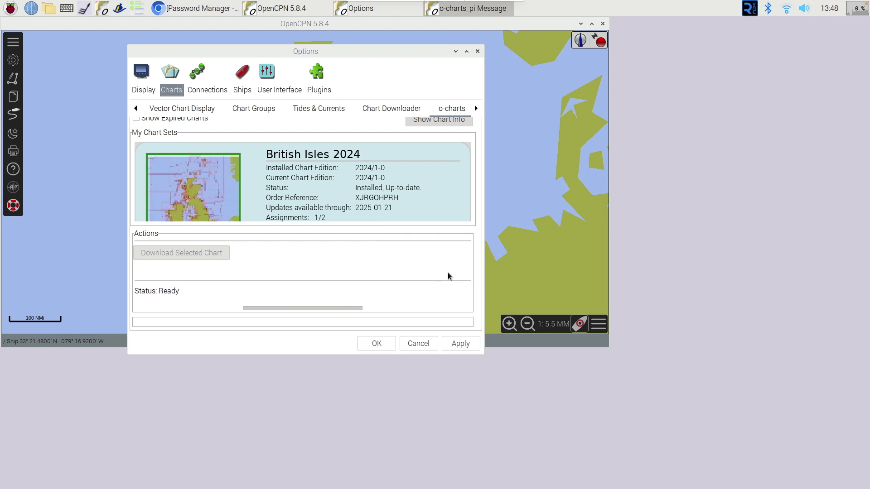
click(461, 344)
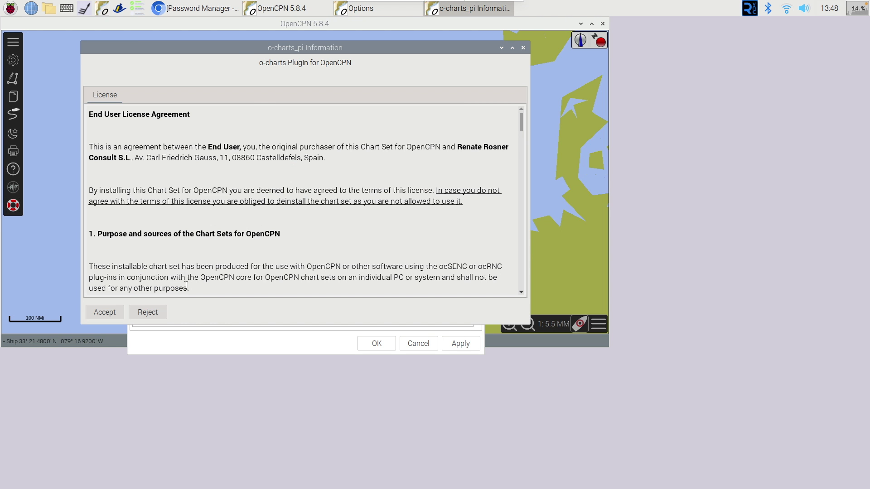
click(105, 312)
click(459, 344)
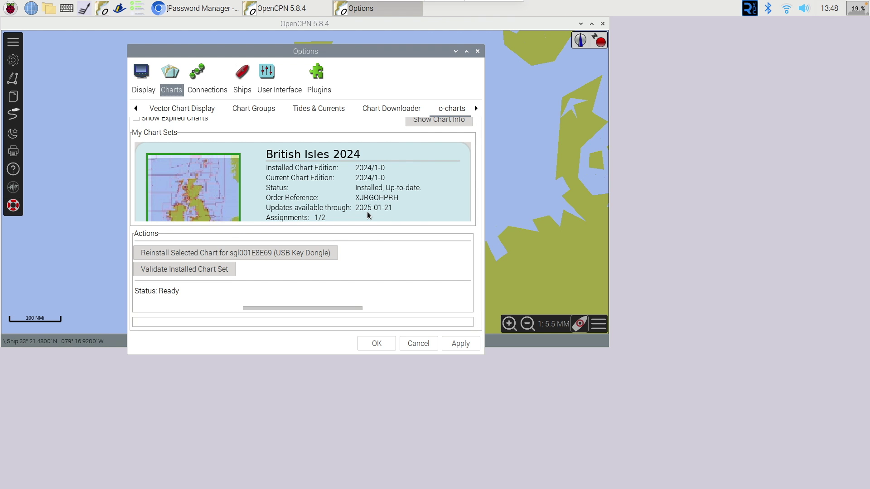
- Zoom into the Solent, pan to Gurnard Ledge and Gurnard Head, and maximise the OpenCPN window
click(375, 345)
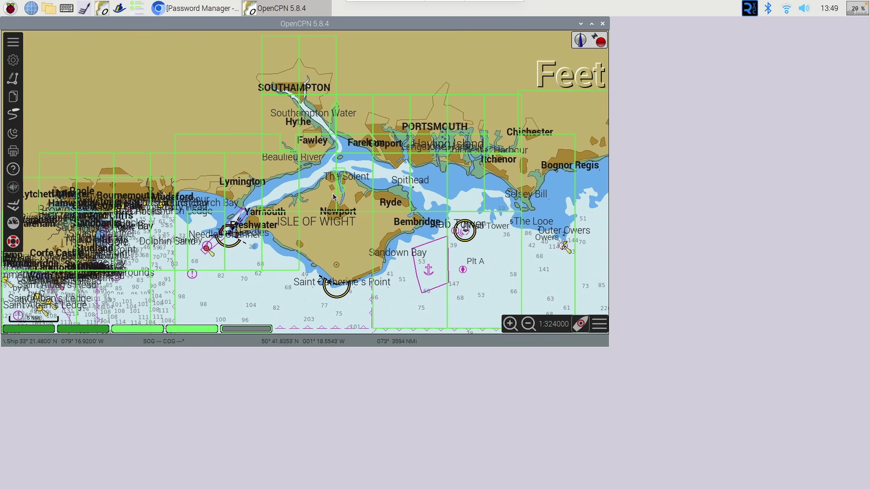
scroll(335, 112, up, 2)
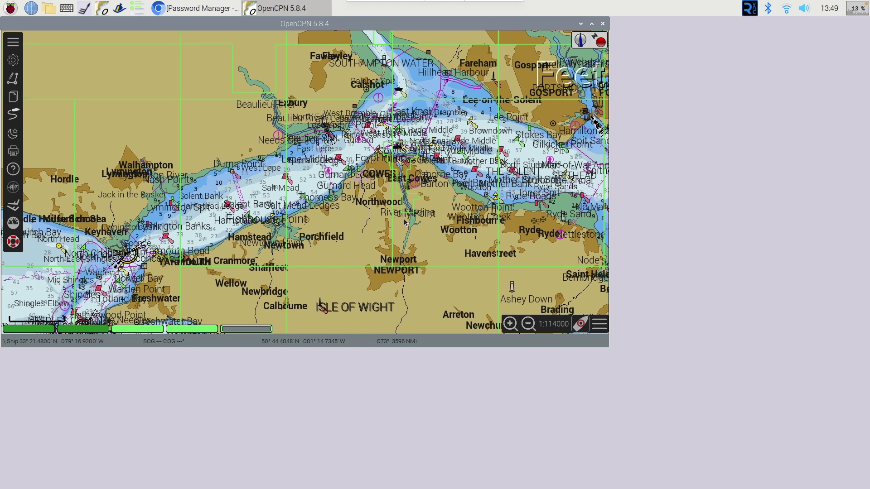
scroll(390, 163, up, 1)
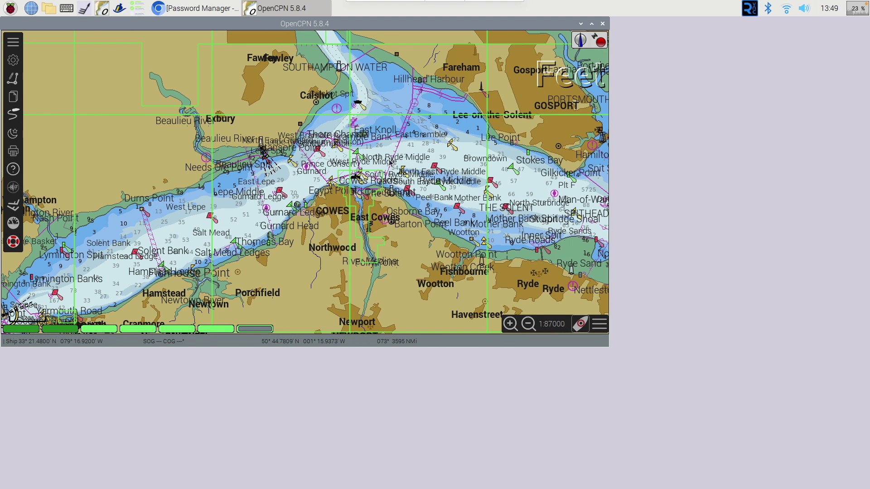
scroll(389, 163, up, 1)
scroll(334, 172, up, 7)
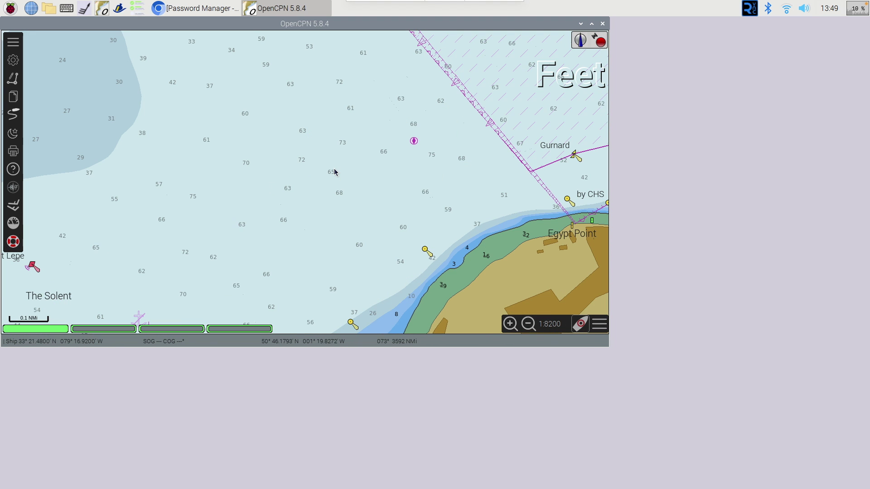
drag(371, 165, 455, 113)
drag(279, 214, 408, 50)
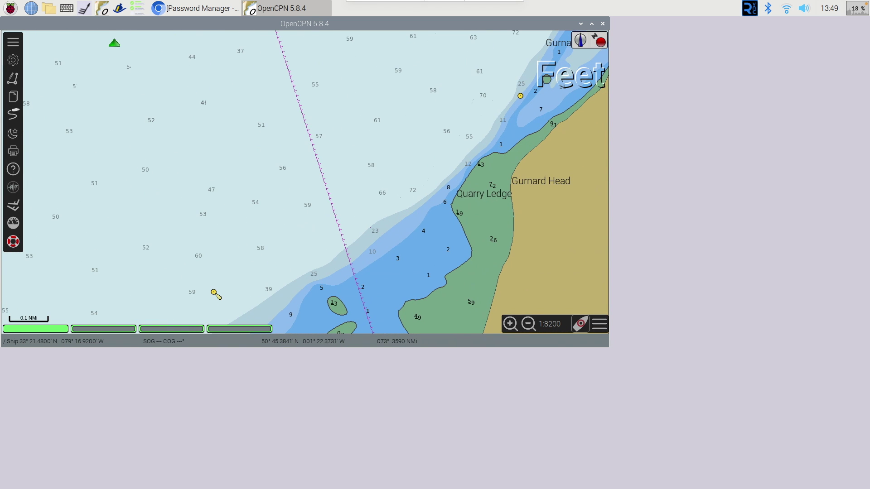
double_click(223, 26)
- Pan past Thorness Bay, Newtown and Hamstead Ledge, then zoom out and pan west to Hurst
drag(394, 200, 443, 45)
drag(461, 175, 622, 136)
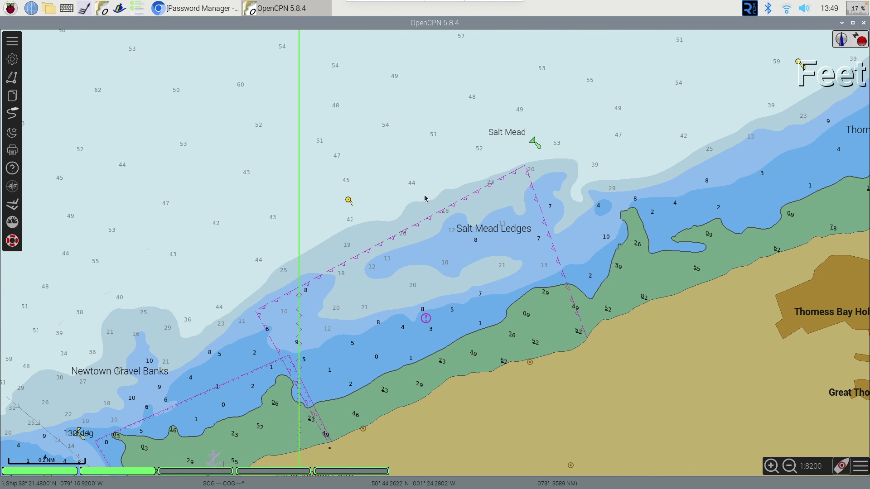
drag(242, 238, 592, 154)
drag(340, 295, 548, 130)
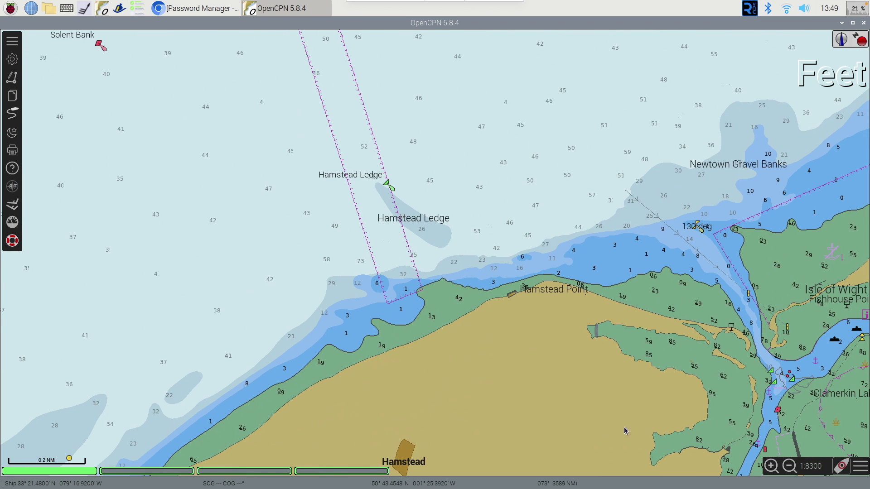
click(789, 466)
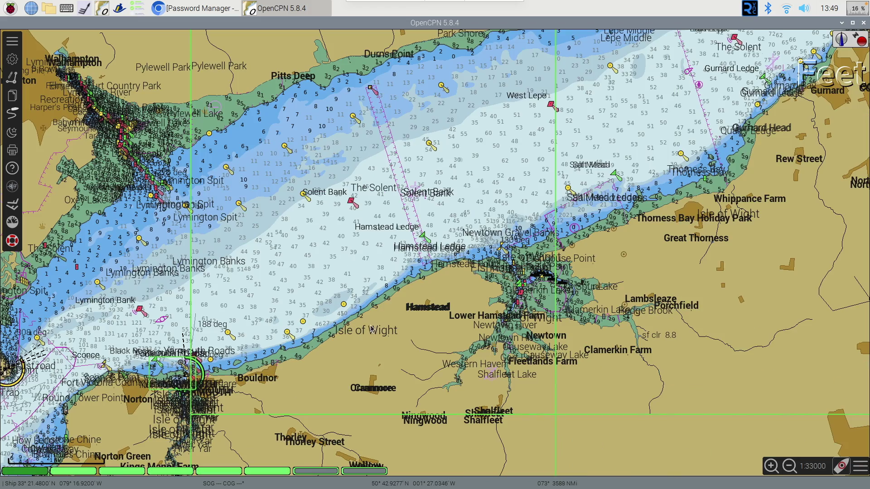
drag(490, 235, 750, 180)
drag(57, 339, 272, 258)
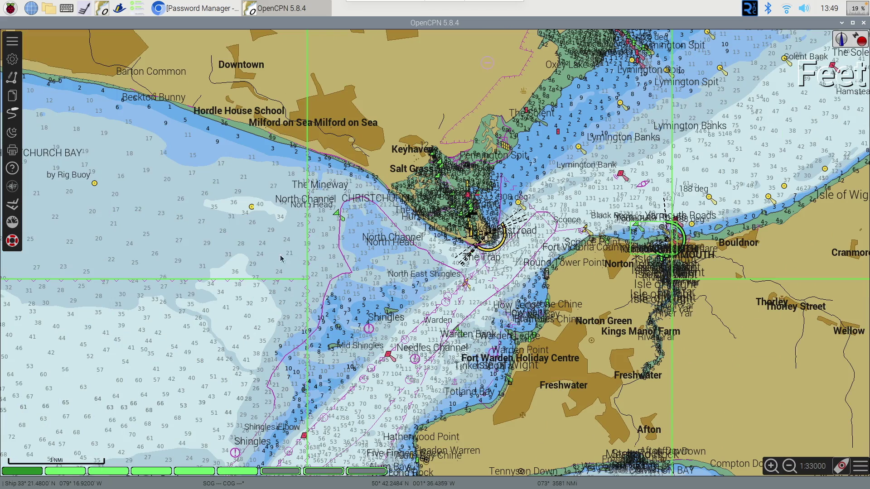
- Zoom in on Hurst and Keyhaven, check the o-charts shop assignments, then view AvNav's provider Status
click(774, 466)
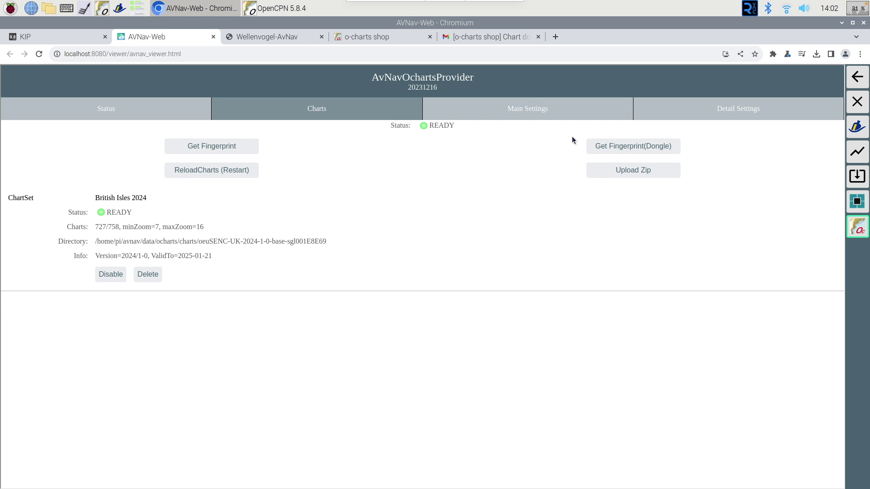
key(ctrl+4)
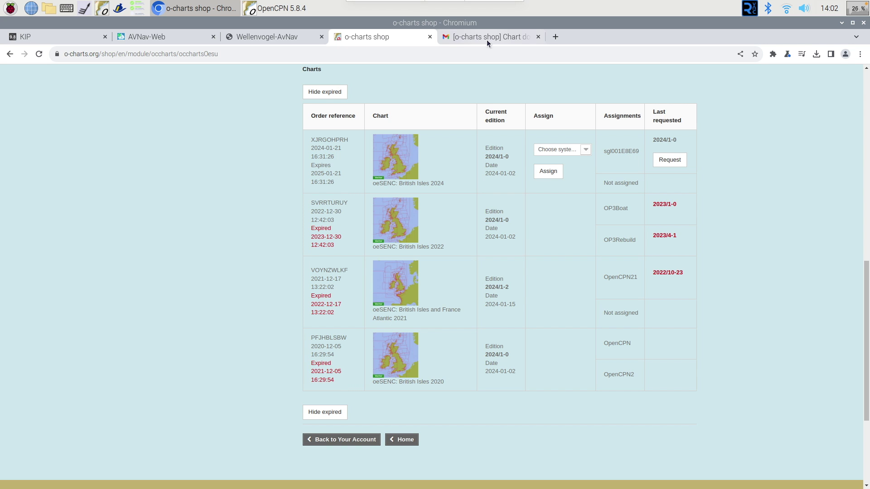
key(ctrl+2)
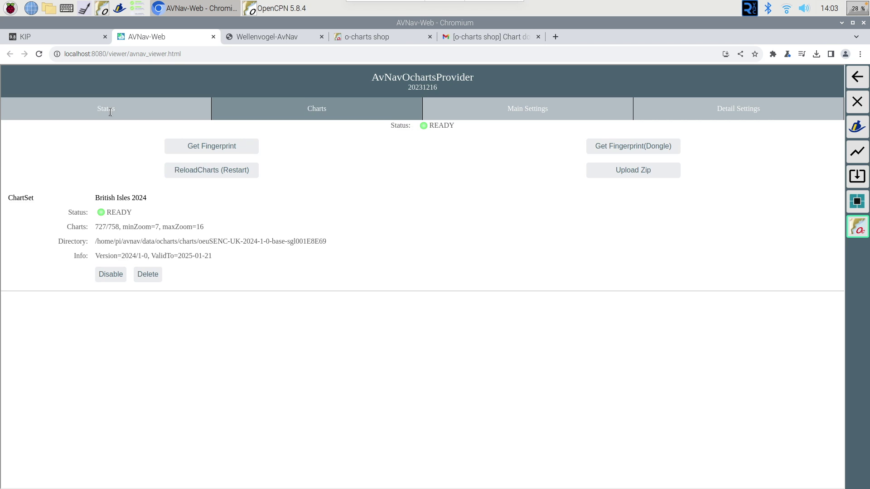
click(110, 112)
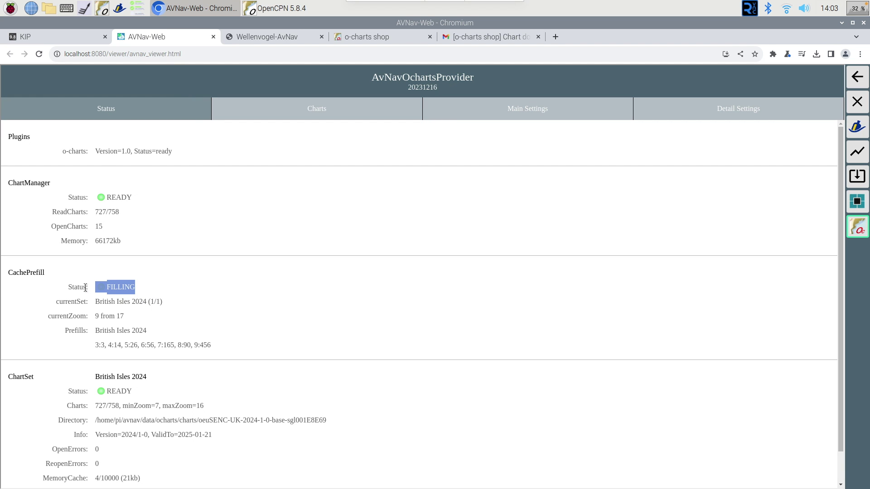
click(216, 289)
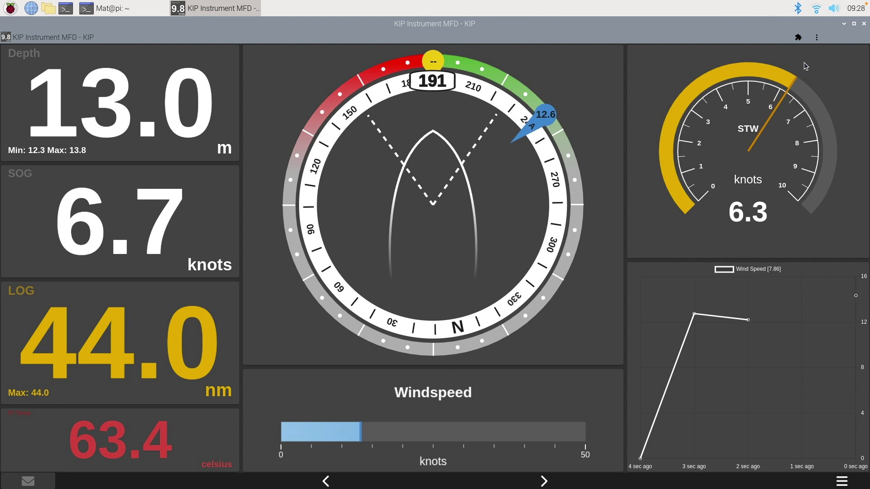
- Open the KIP window menu over the dashboard showing 14.3 m depth and 6.6 kn SOG
click(817, 37)
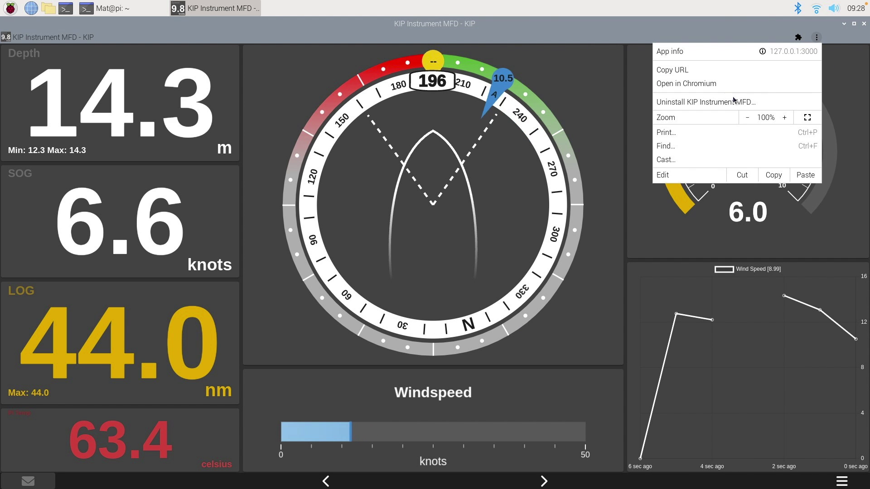